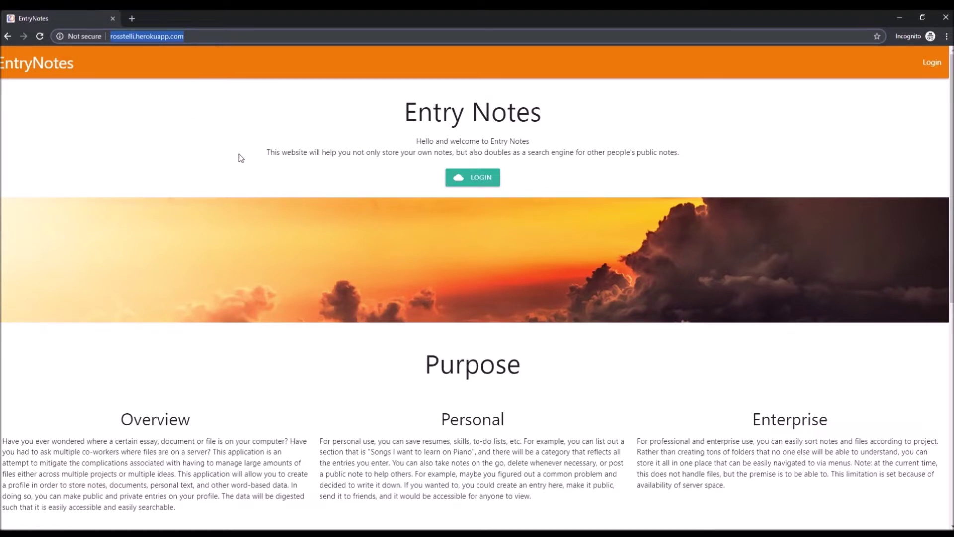
Step: Sign in to EntryNotes with the demo Google account's e-mail and password
left_click(51, 148)
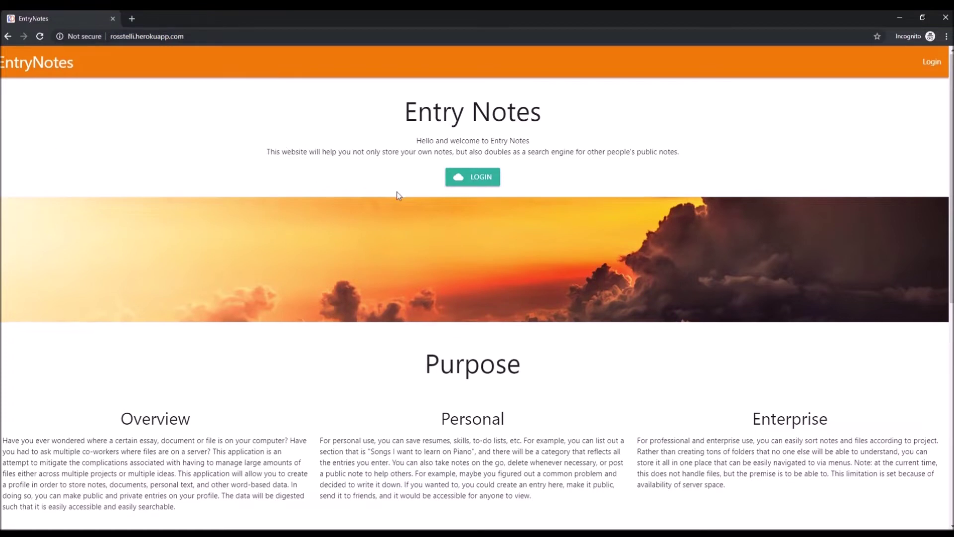
scroll(416, 195, "down", 7)
scroll(419, 194, "up", 7)
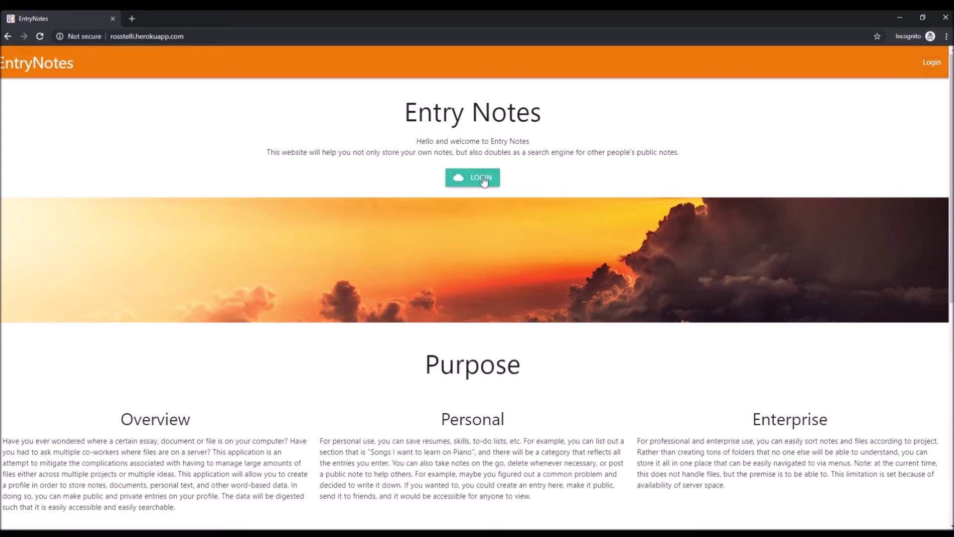
left_click(935, 61)
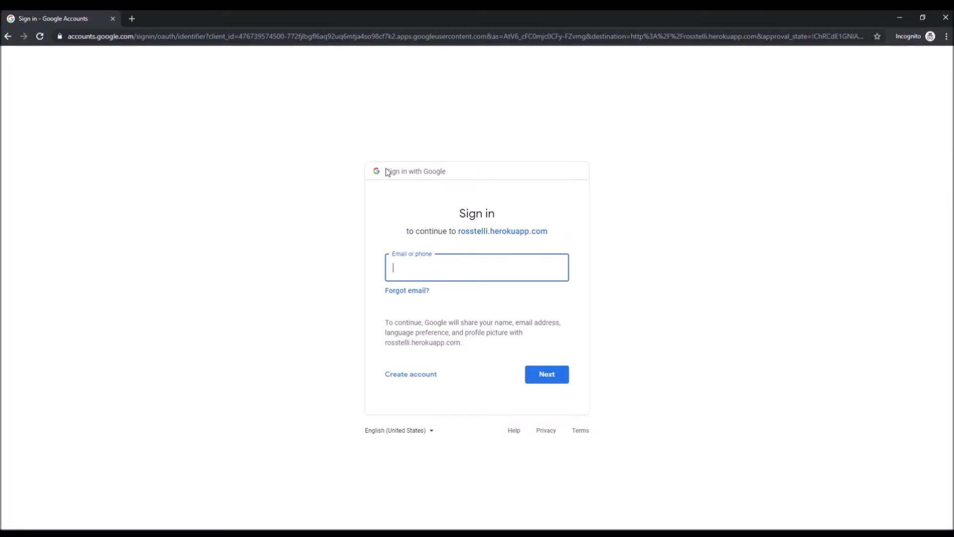
key("Return")
type("*********")
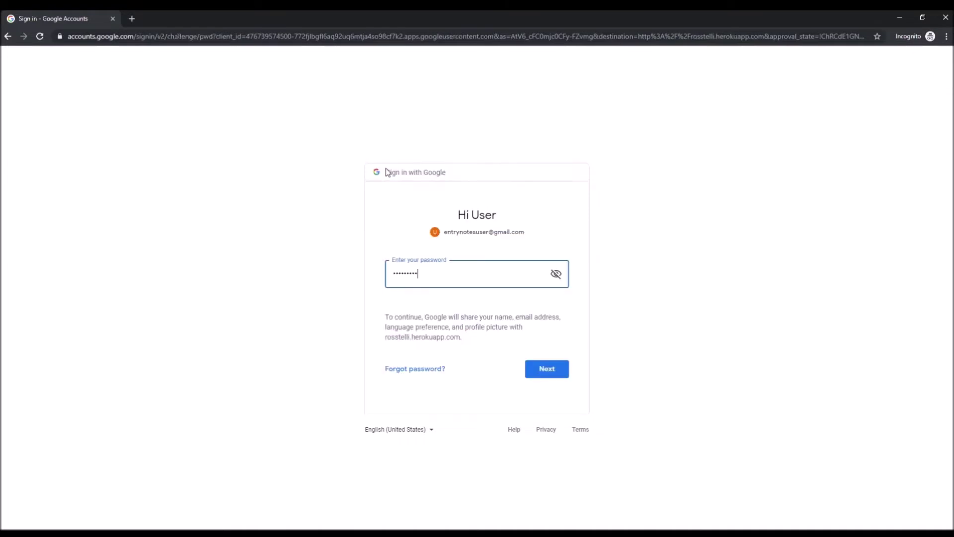
key("Return")
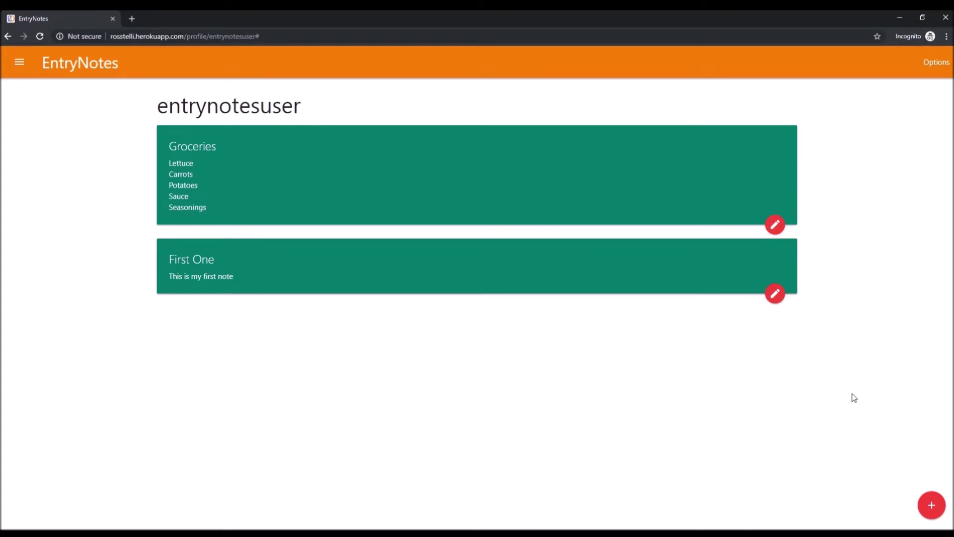
Step: Start a new note and title it 'Second Note'
left_click(939, 505)
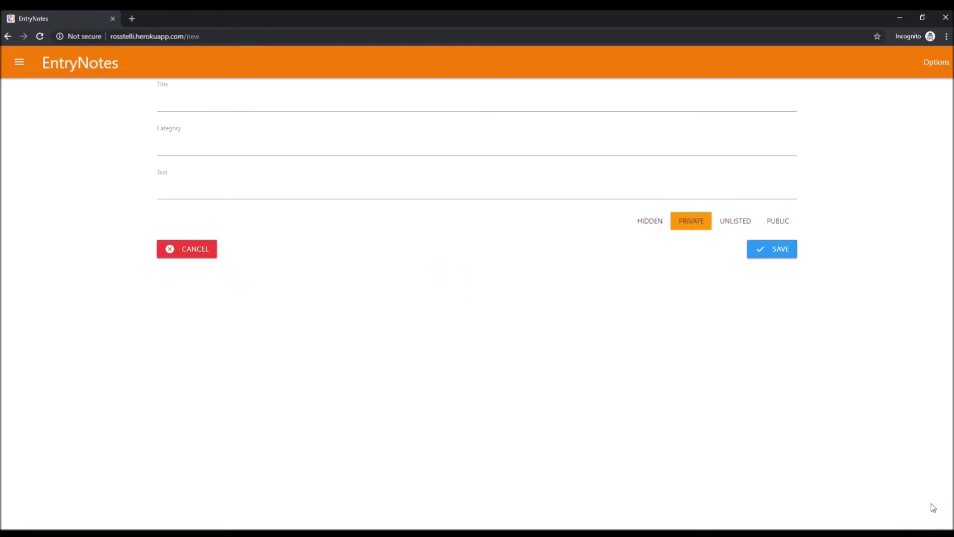
left_click(336, 107)
left_click(455, 273)
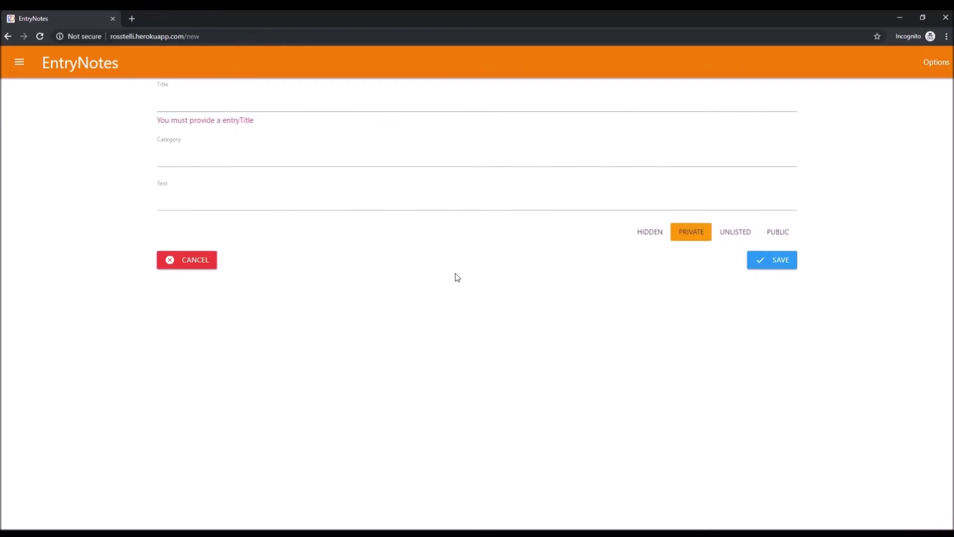
left_click(217, 105)
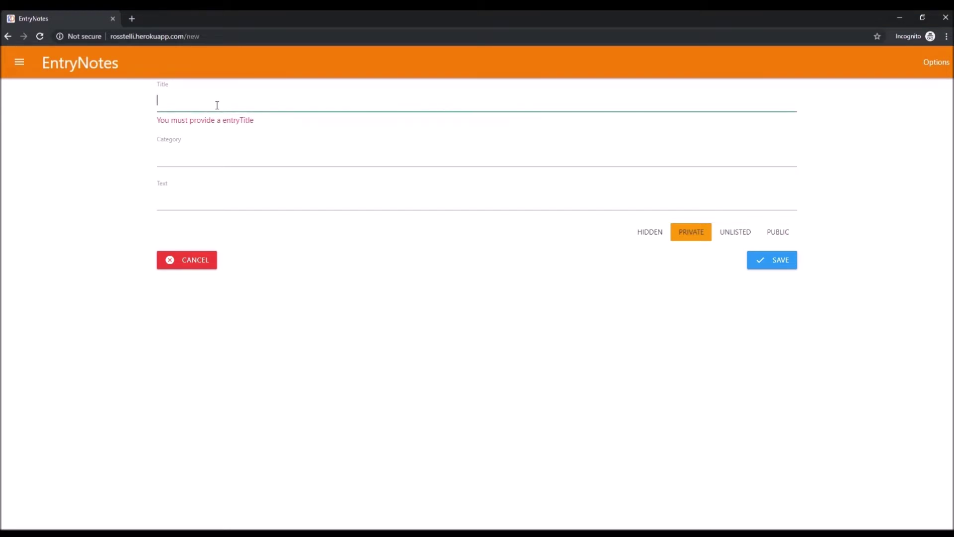
type("Second U")
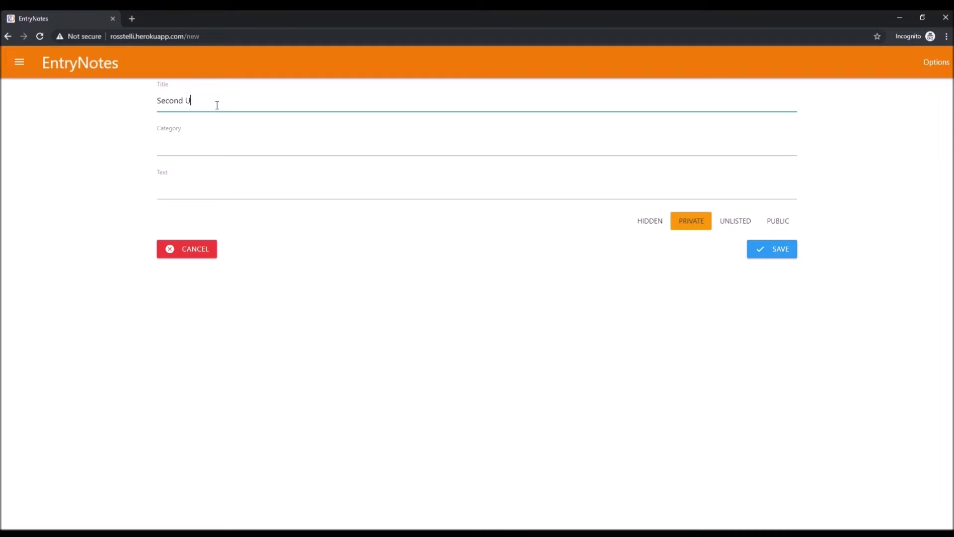
key("BackSpace")
type("Note")
key("Tab")
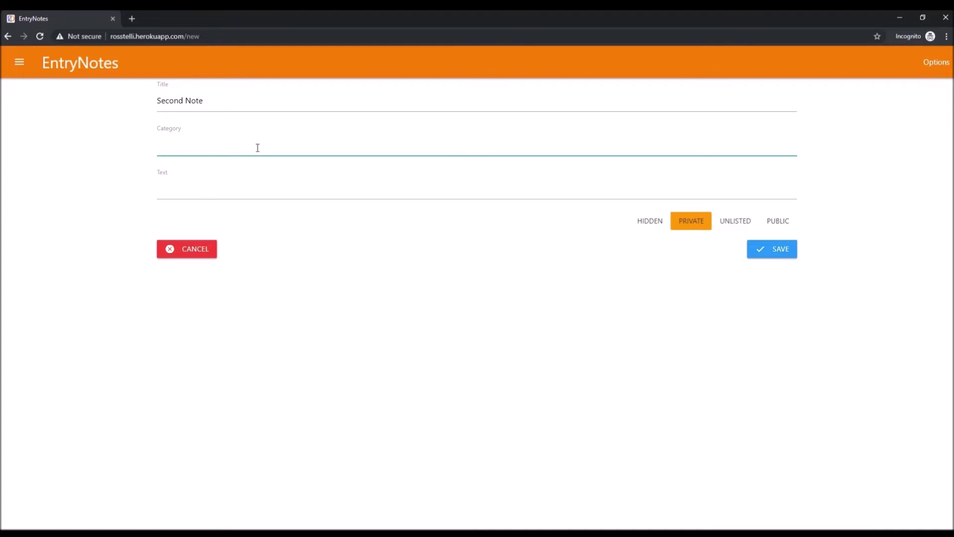
Step: Set the note's category to Notes and its text to 'This is our second note!'
left_click(22, 68)
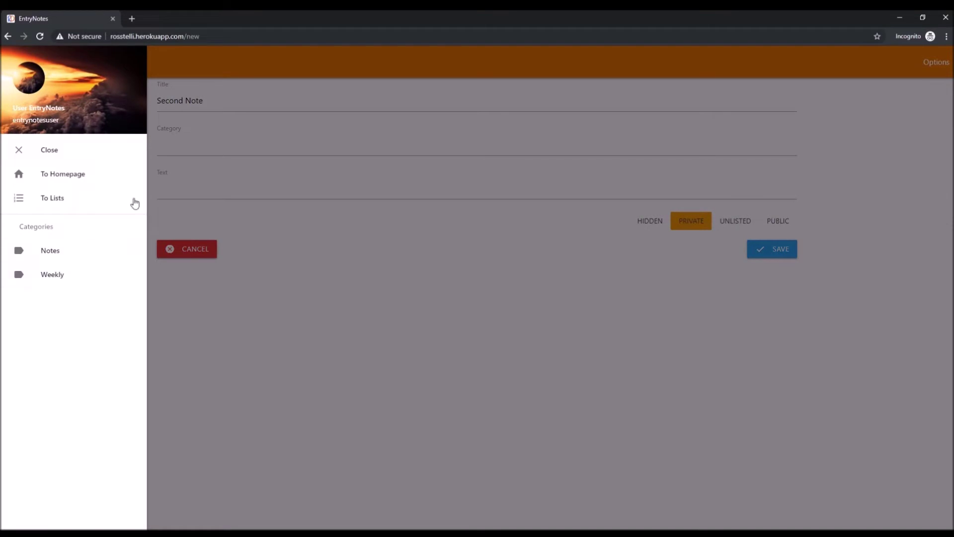
left_click(206, 149)
left_click(208, 149)
type("Notes")
key("Tab")
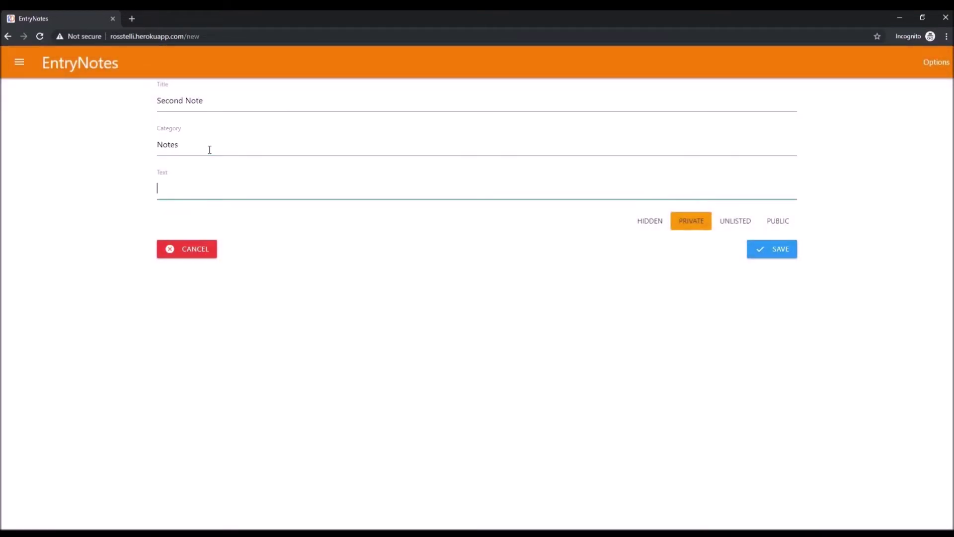
type("This is our second note!")
Step: Try the Public, Unlisted and Private visibility options, then set the draft to Hidden
left_click(789, 224)
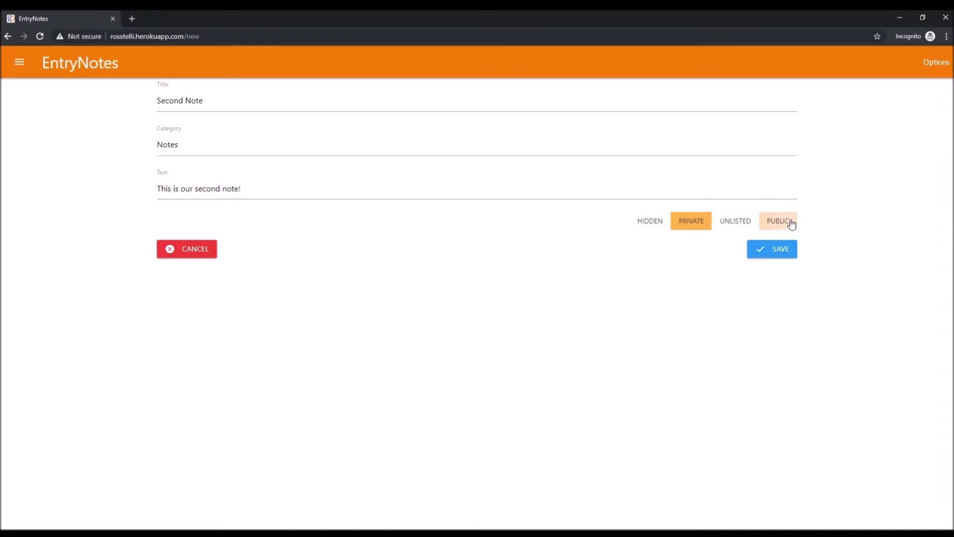
left_click(738, 225)
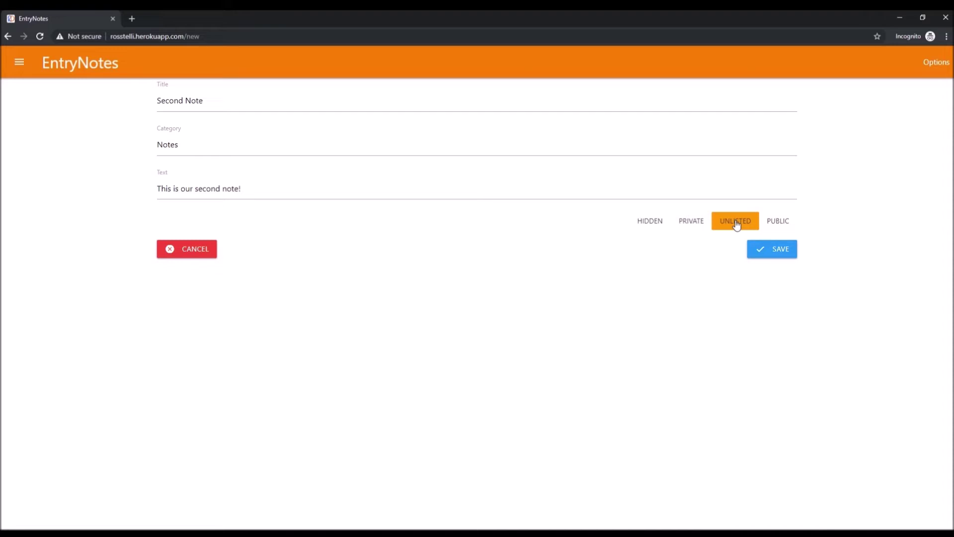
left_click(689, 225)
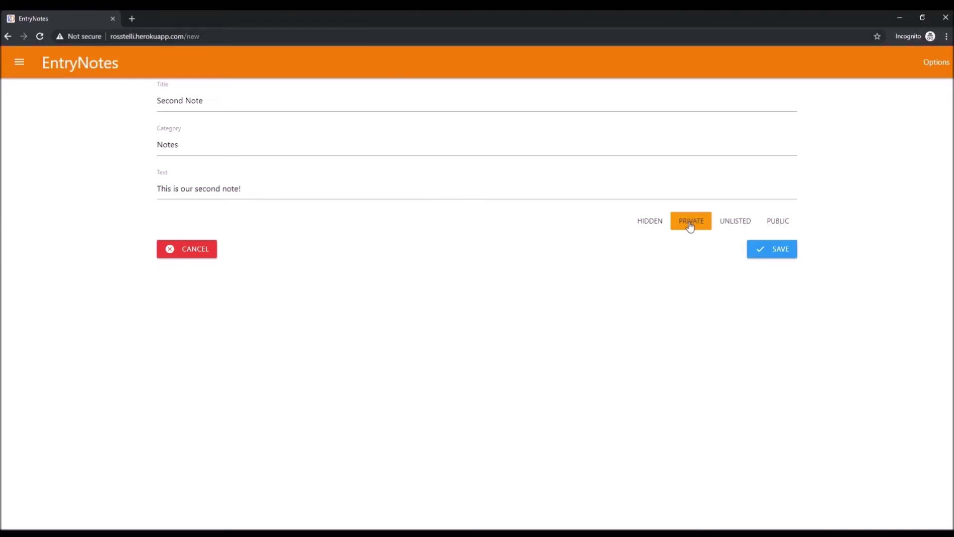
left_click(649, 224)
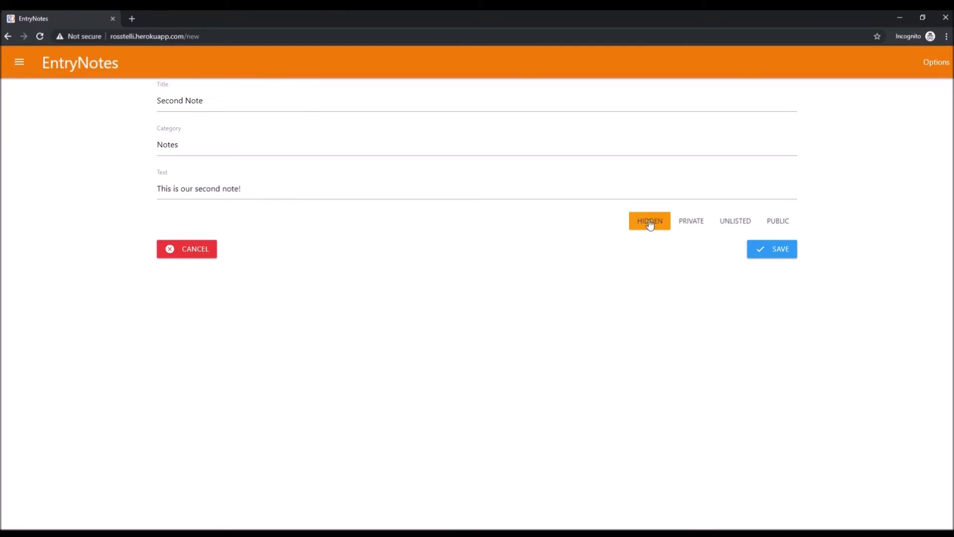
left_click_drag(201, 150, 156, 151)
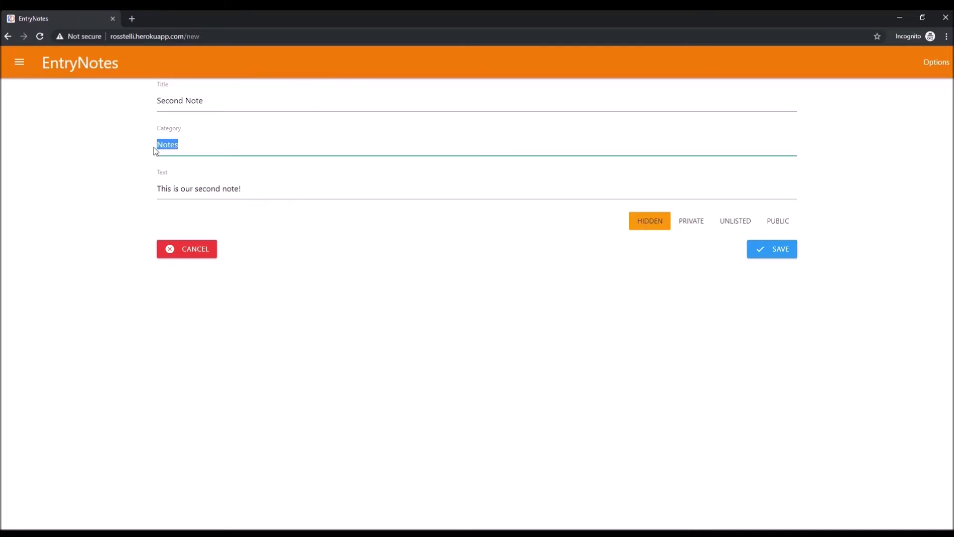
left_click(190, 148)
left_click(621, 339)
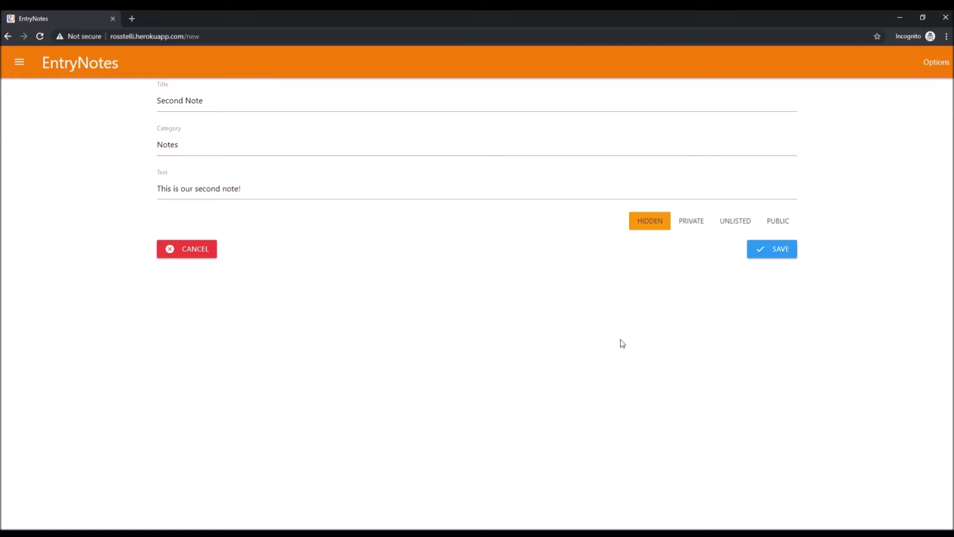
Step: Save Second Note and filter the notes to the Notes category
left_click(789, 255)
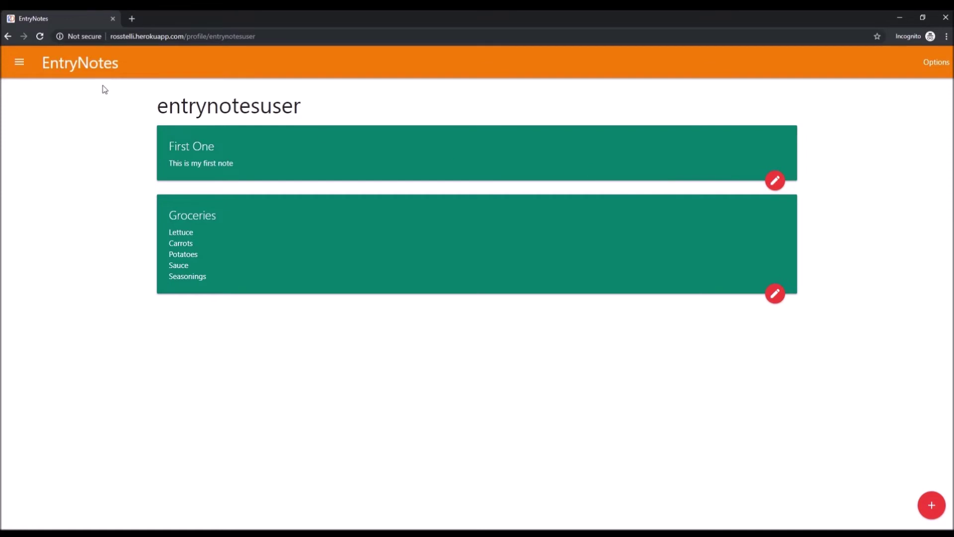
left_click(19, 63)
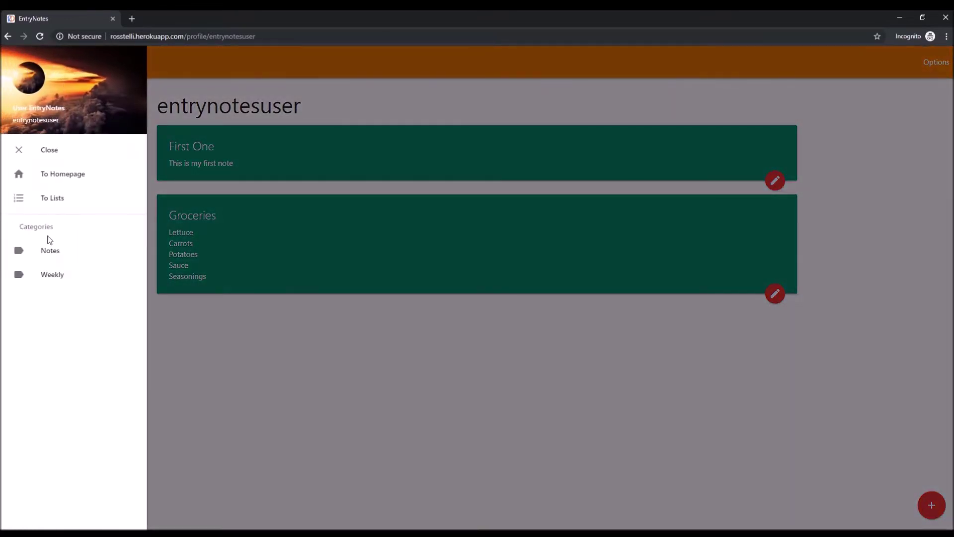
left_click(57, 251)
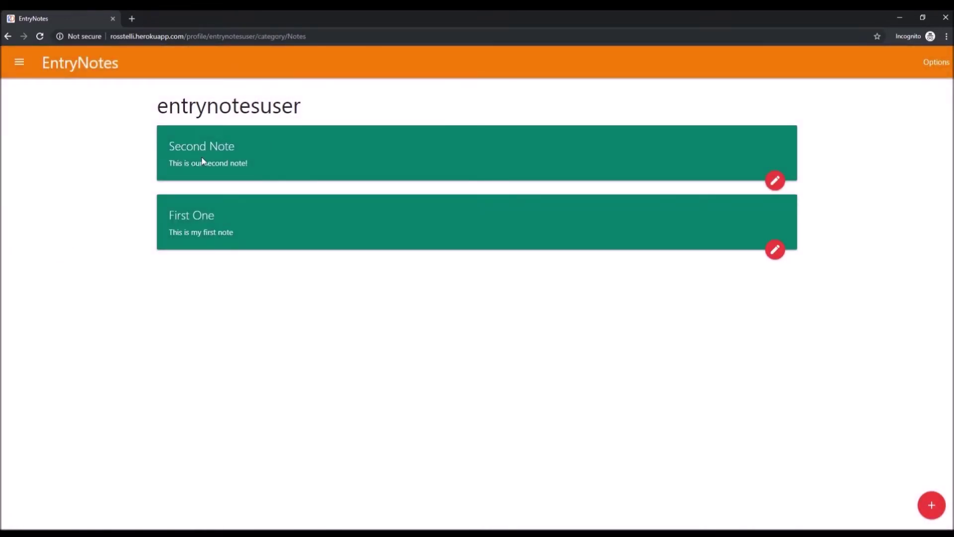
left_click_drag(246, 164, 156, 140)
left_click(253, 155)
Step: Append '!' to First One's text so it reads 'This is my first note!', then save
left_click(775, 250)
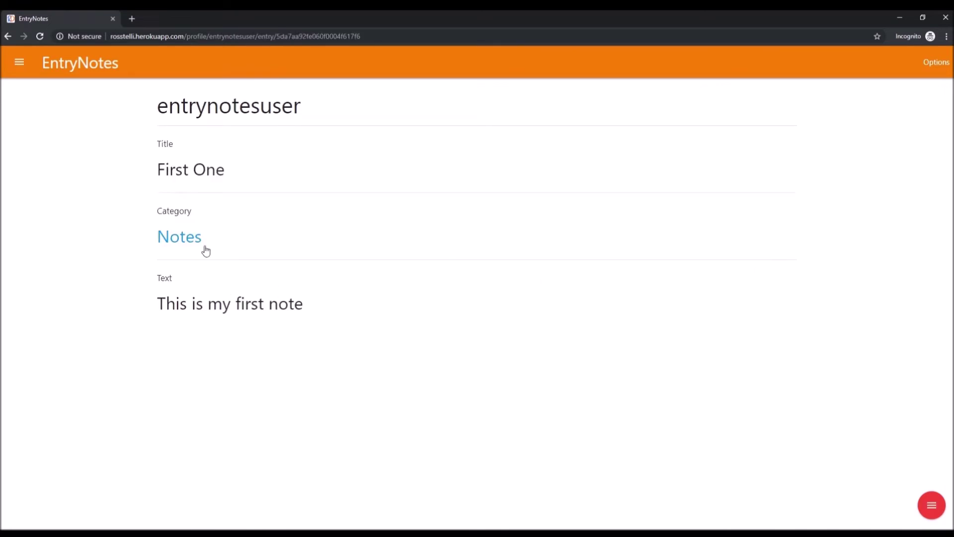
mouse_move(932, 506)
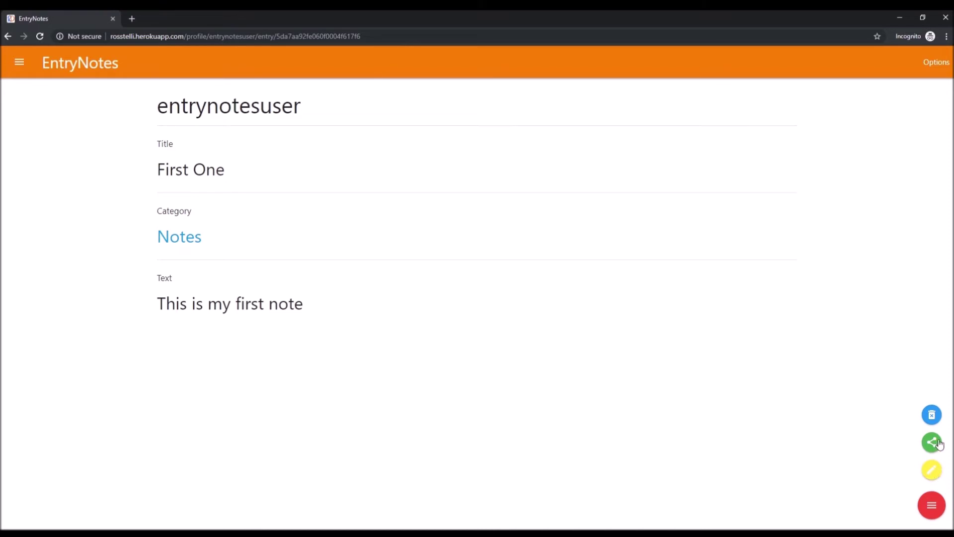
left_click(938, 444)
left_click(936, 479)
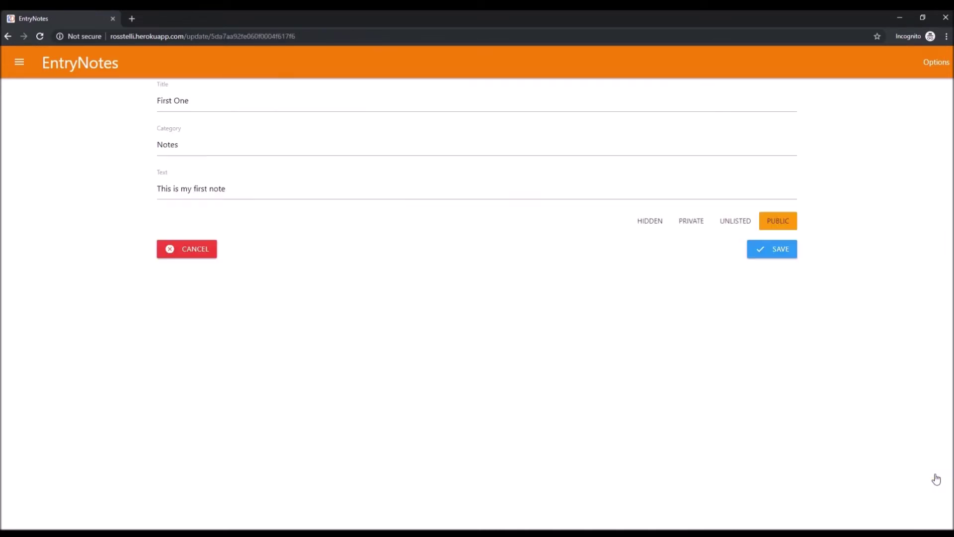
left_click(257, 195)
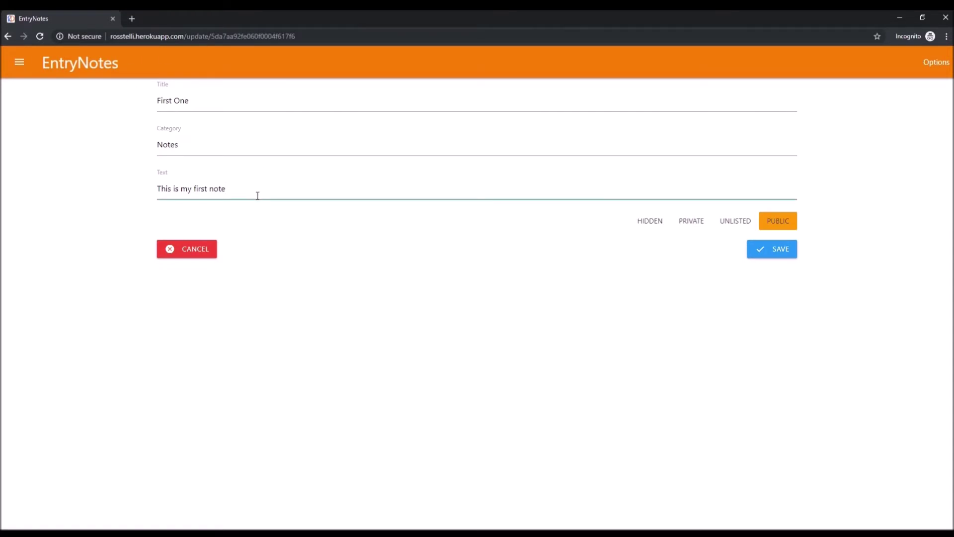
type("!")
left_click(790, 255)
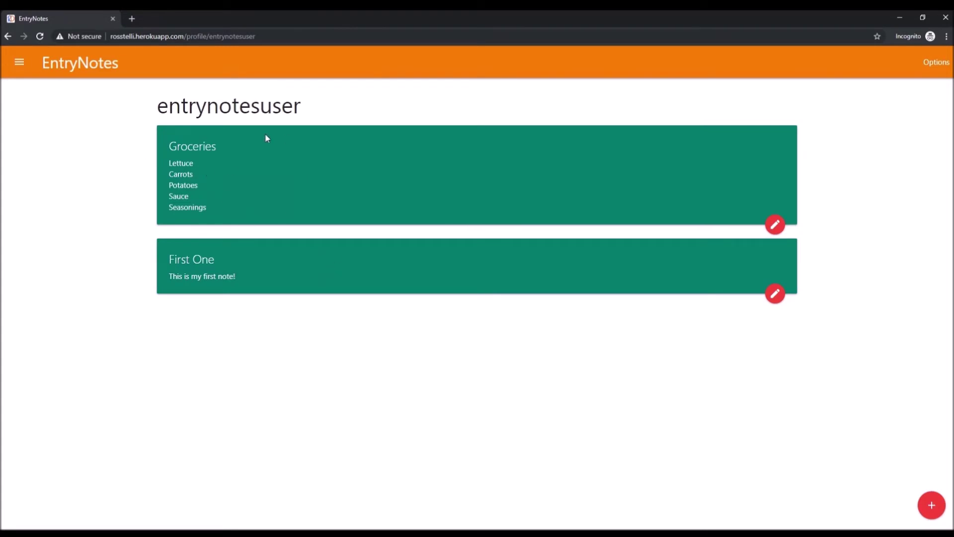
Step: View the Weekly category's Groceries note, then return to all notes with the navigation panel open
left_click(19, 63)
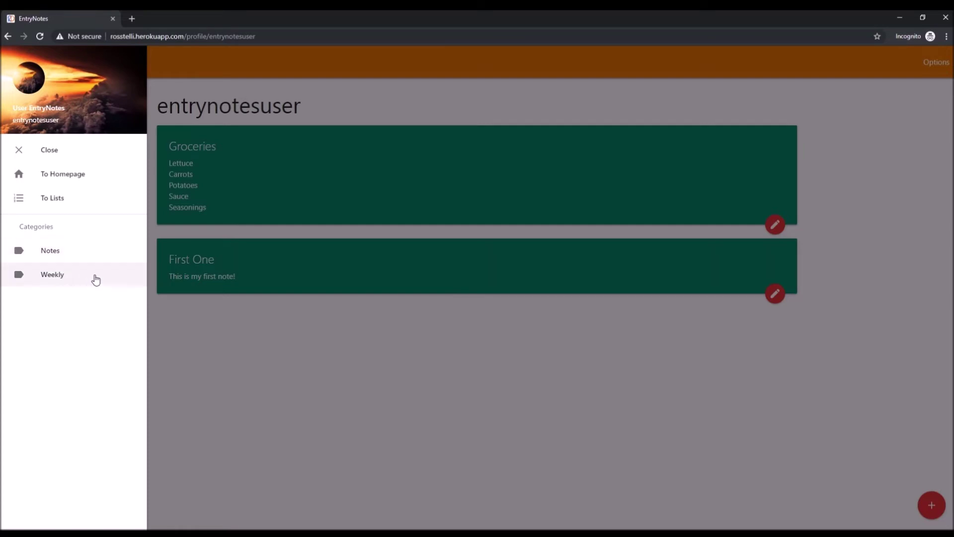
left_click(90, 277)
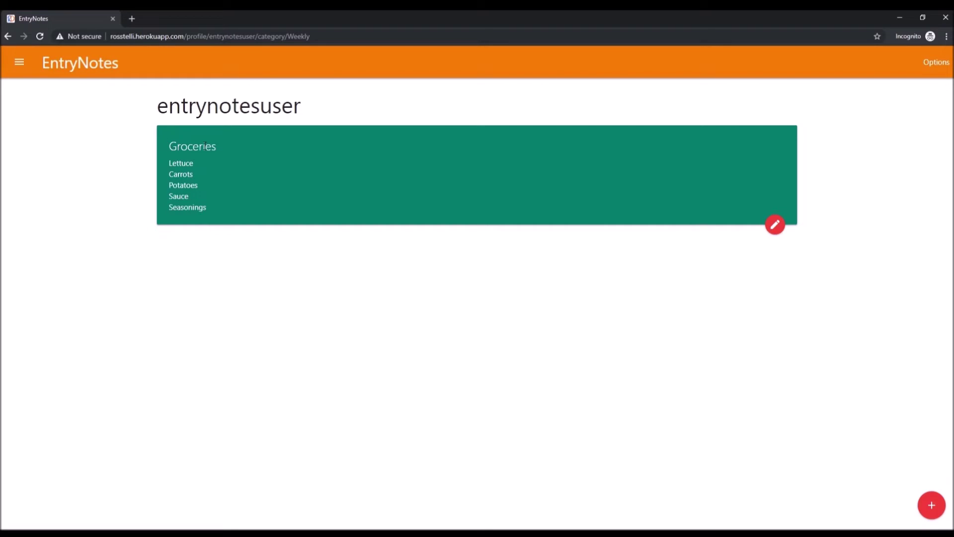
double_click(187, 152)
left_click(187, 170)
key("alt+Left")
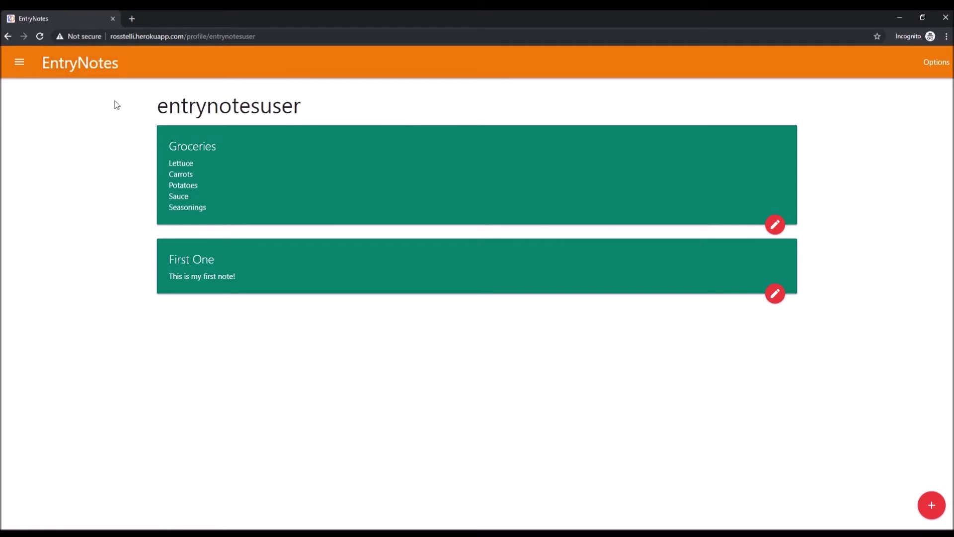
left_click(19, 61)
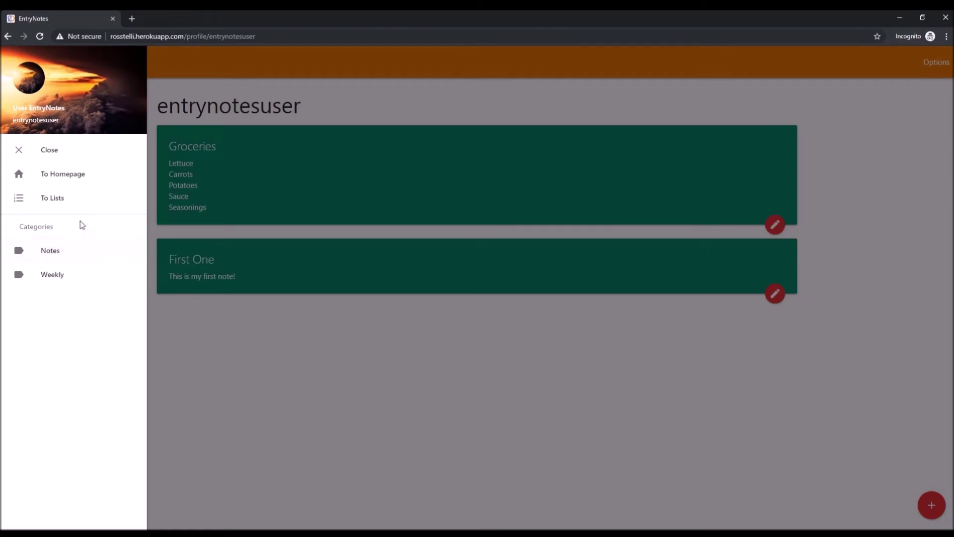
Step: Go to the saved lists page and open My Favorite TV Shows
left_click(89, 202)
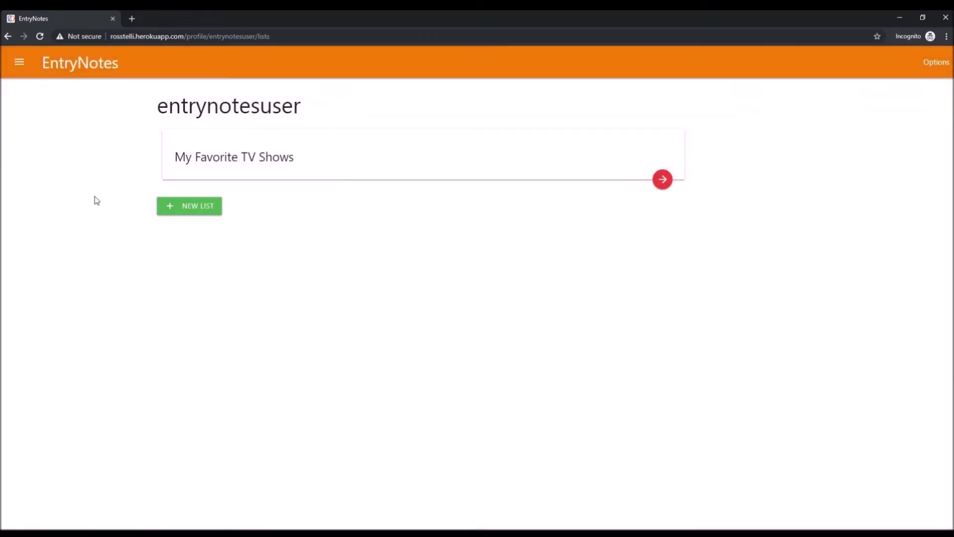
left_click(670, 187)
Step: Put the list in edit mode and drag Stranger Things up to second place
scroll(525, 166, "down", 1)
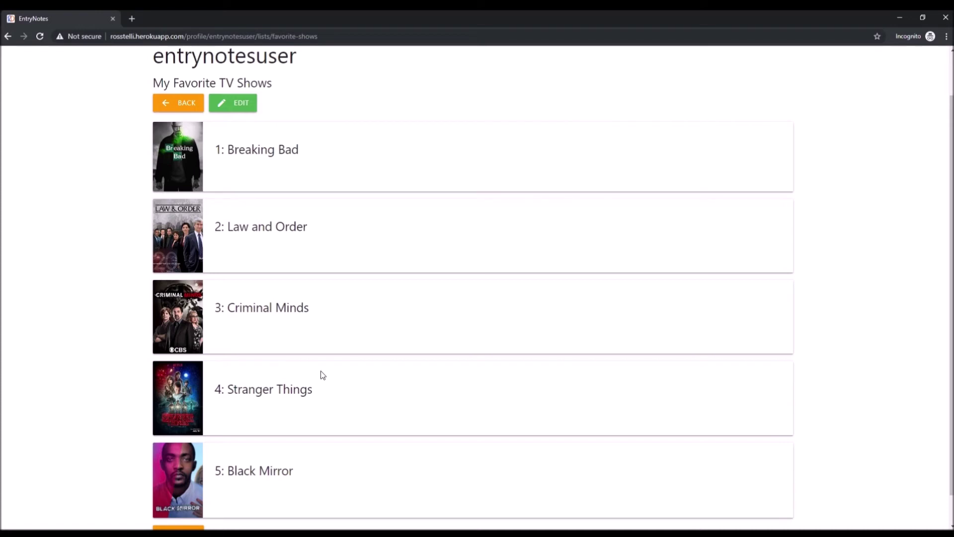
scroll(317, 466, "down", 1)
scroll(365, 414, "up", 1)
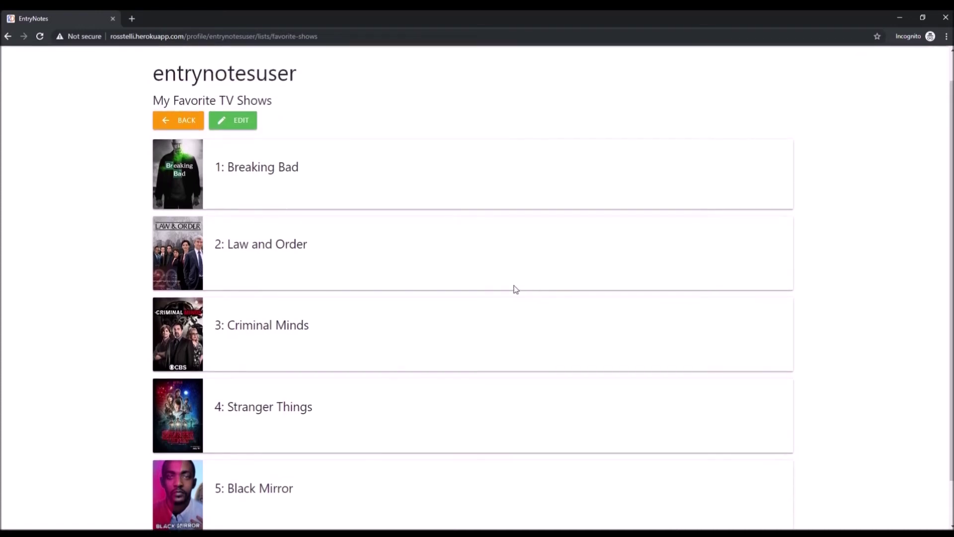
scroll(417, 149, "up", 1)
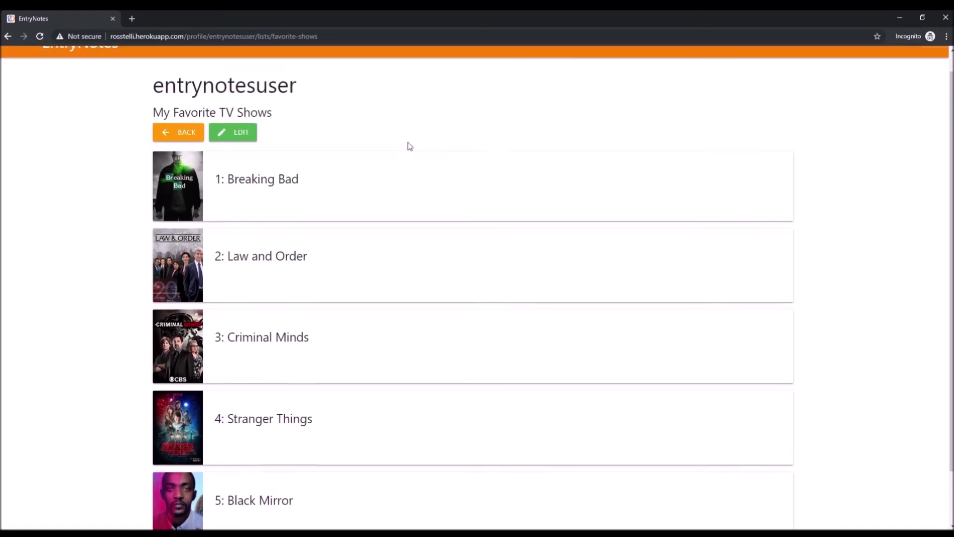
left_click(250, 158)
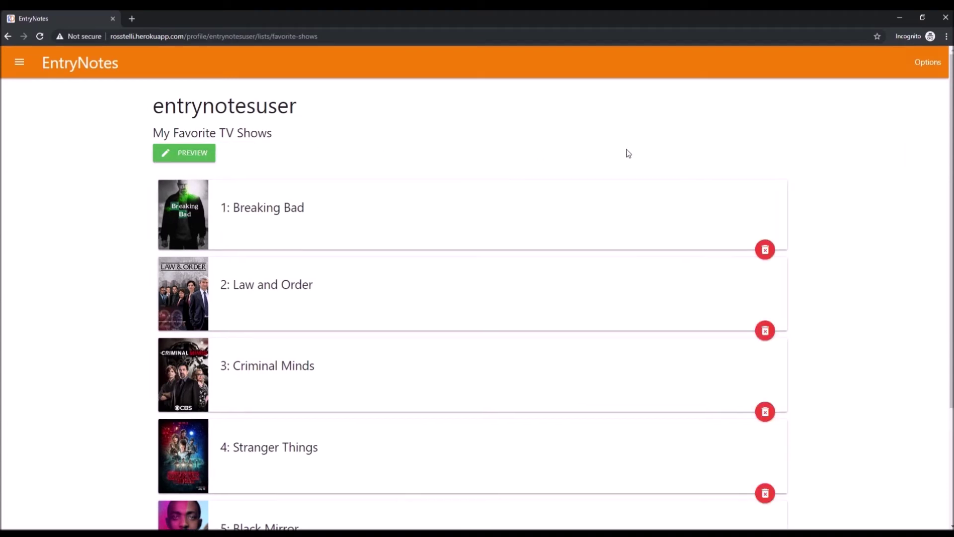
scroll(865, 226, "down", 3)
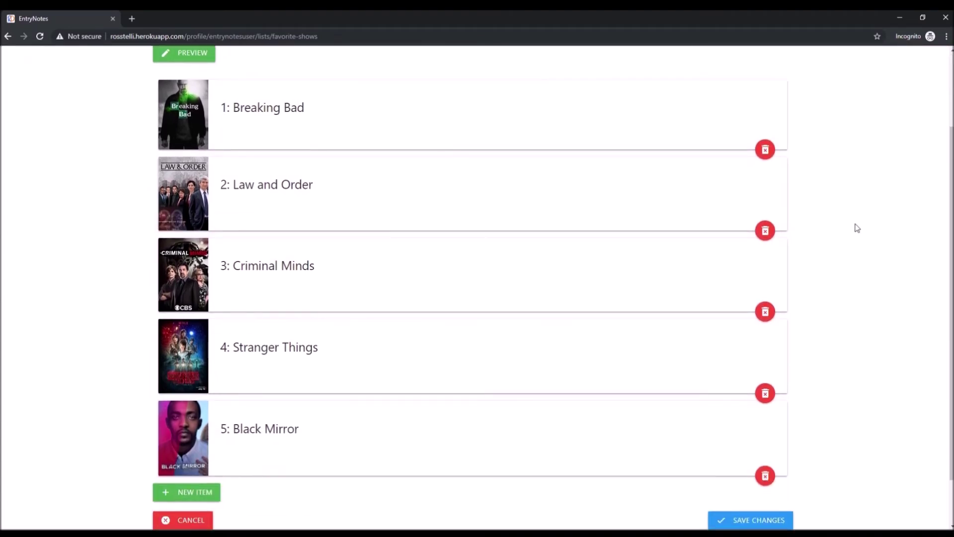
scroll(845, 247, "up", 1)
scroll(848, 224, "down", 1)
left_click_drag(376, 358, 386, 200)
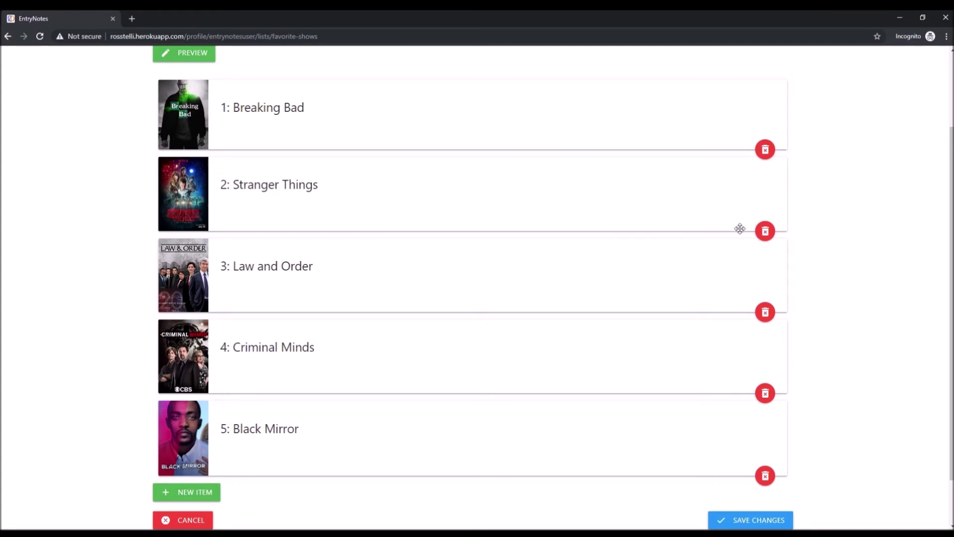
scroll(839, 245, "down", 1)
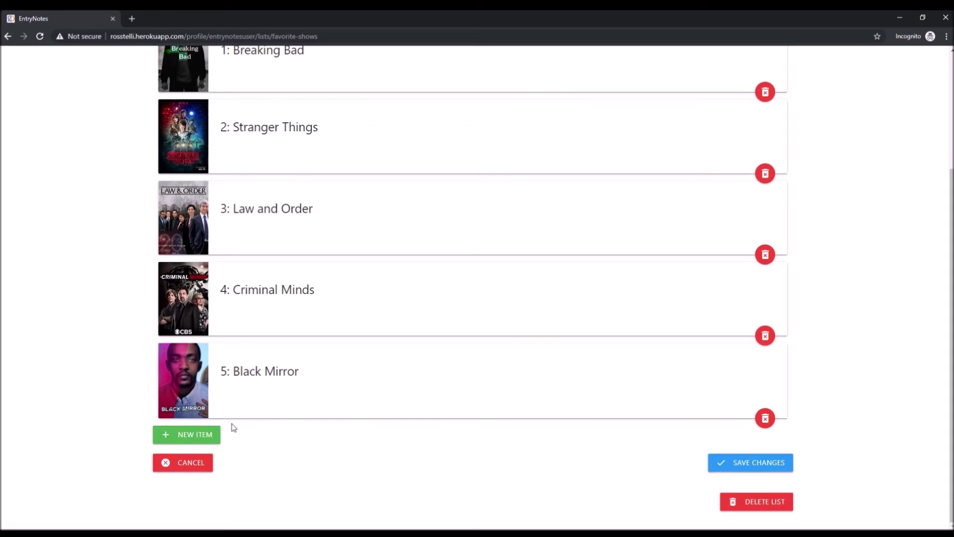
Step: Add a new list item with the text 'Godzilla', leaving its image URL empty
left_click(185, 437)
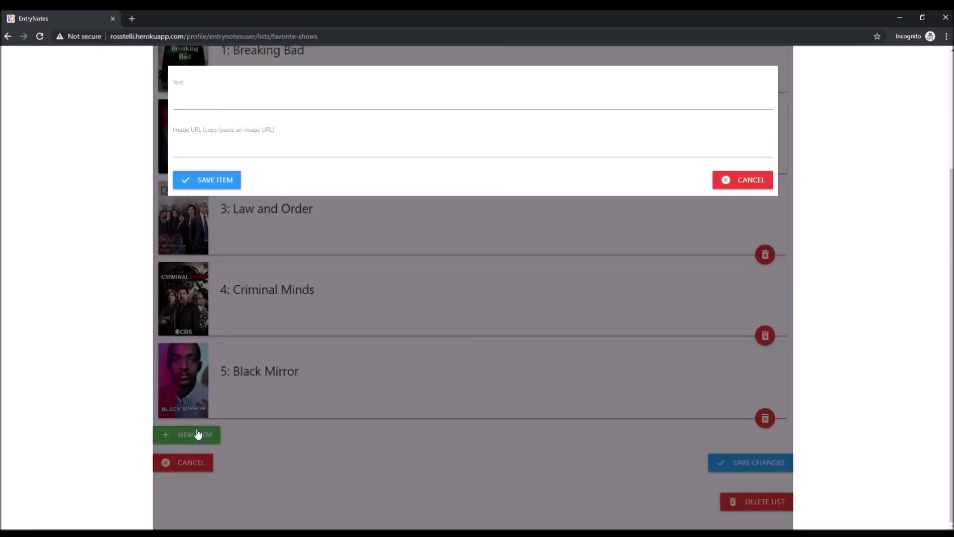
left_click(236, 110)
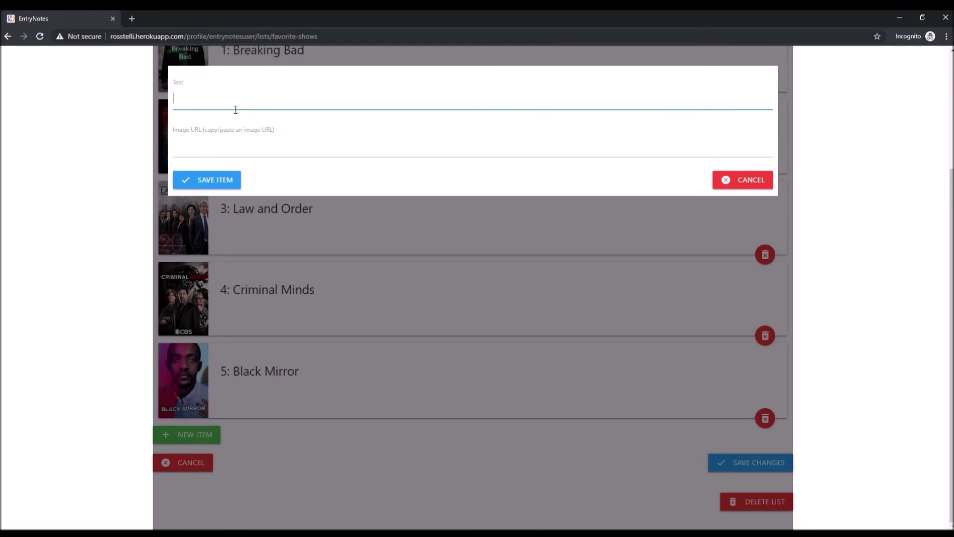
type("Go")
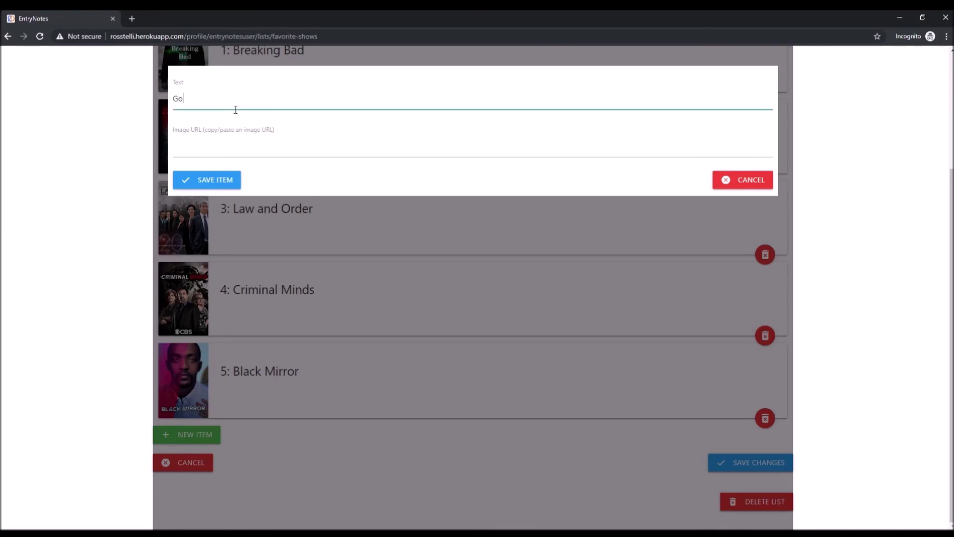
type("dzilla")
left_click(247, 158)
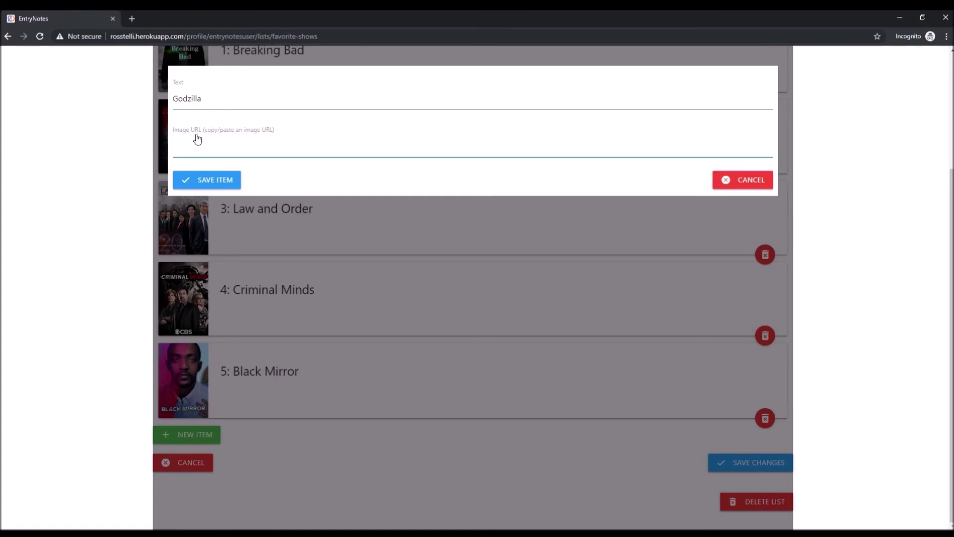
Step: Search Google Images for 'godzilla', open the King of the Monsters poster, and return to EntryNotes
left_click(130, 19)
type("godzilla")
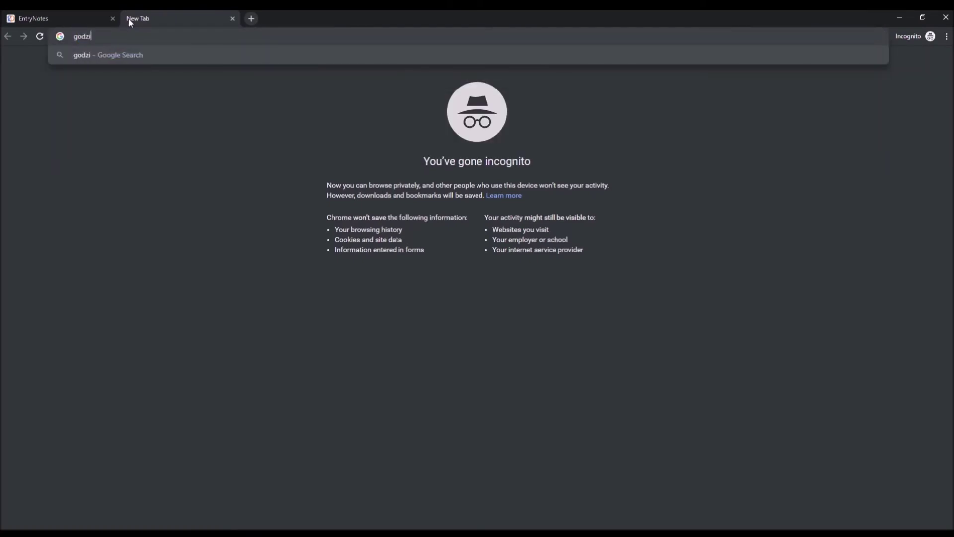
key("Return")
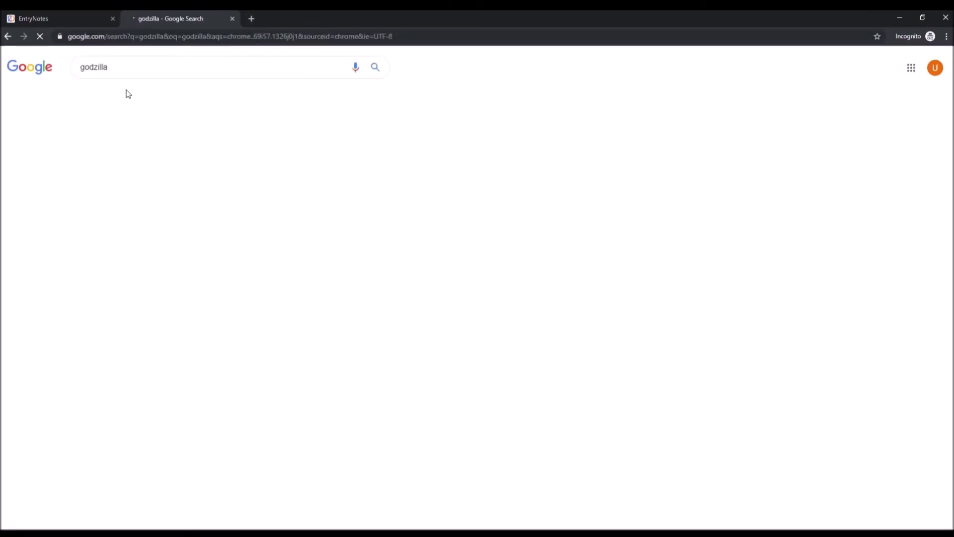
left_click(123, 98)
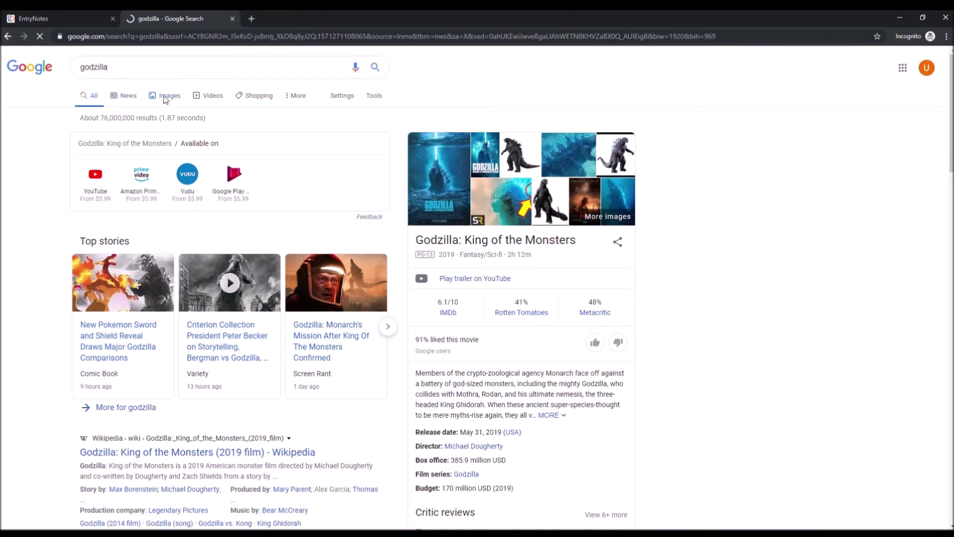
left_click(169, 99)
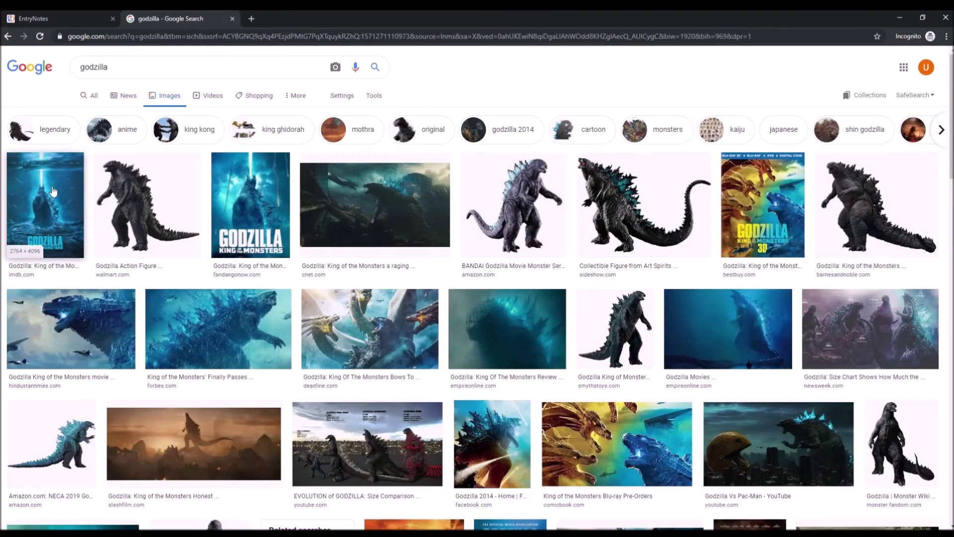
left_click(53, 191)
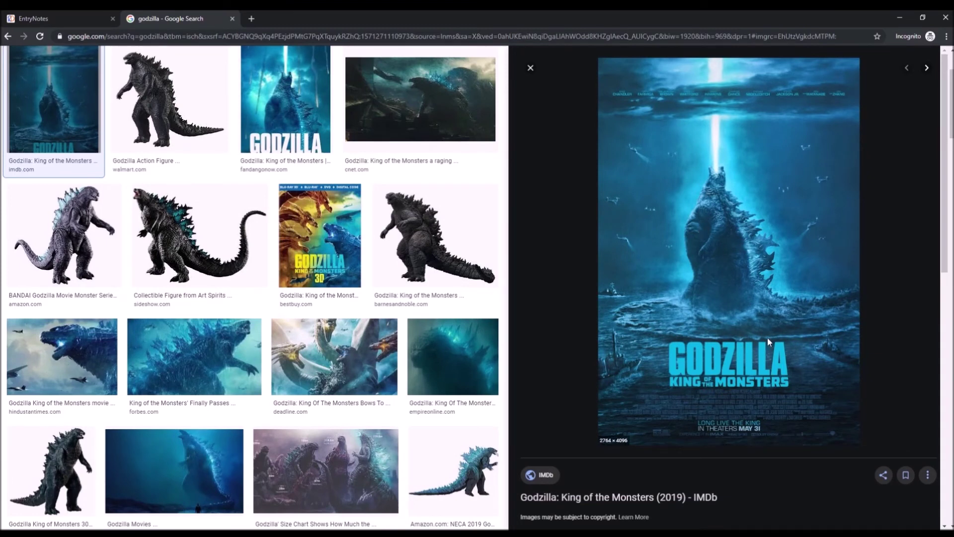
left_click(39, 19)
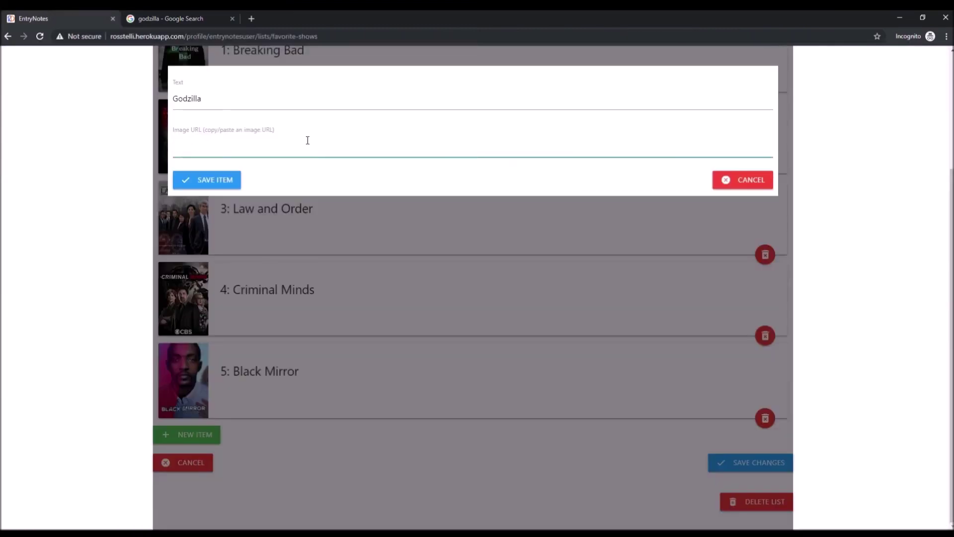
Step: Save the Godzilla item with its poster image address pasted in
key("ctrl+v")
left_click(221, 183)
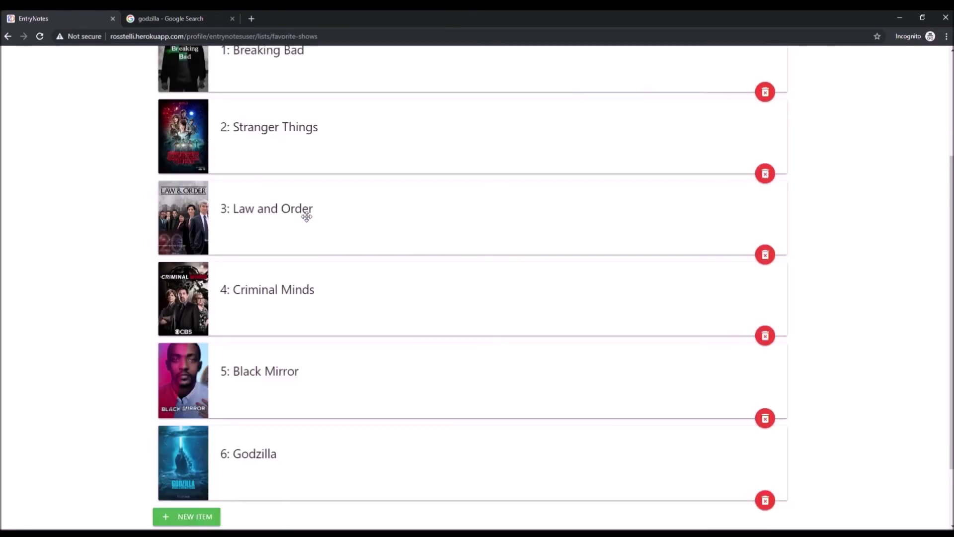
scroll(447, 426, "down", 2)
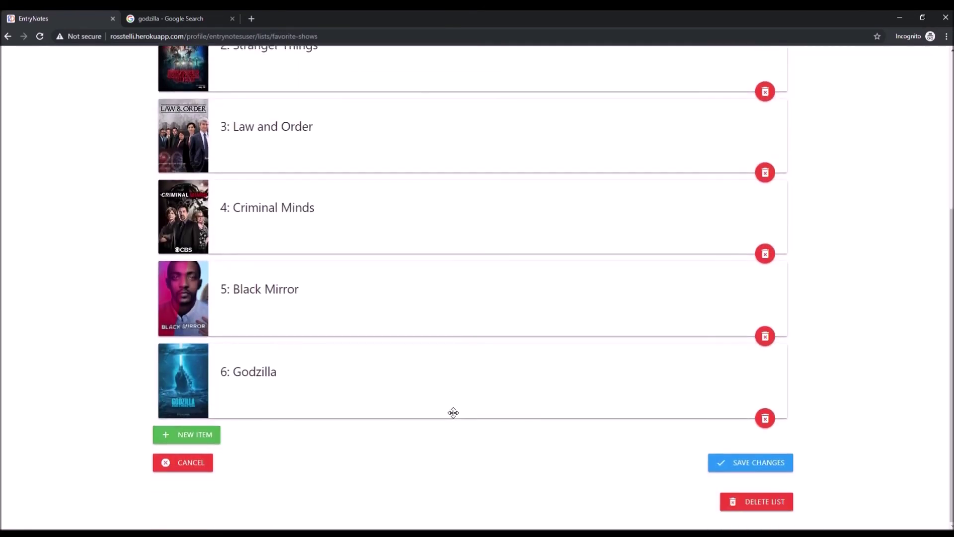
Step: Move Godzilla between Law and Order and Criminal Minds, then save the reordered list
left_click_drag(373, 386, 361, 202)
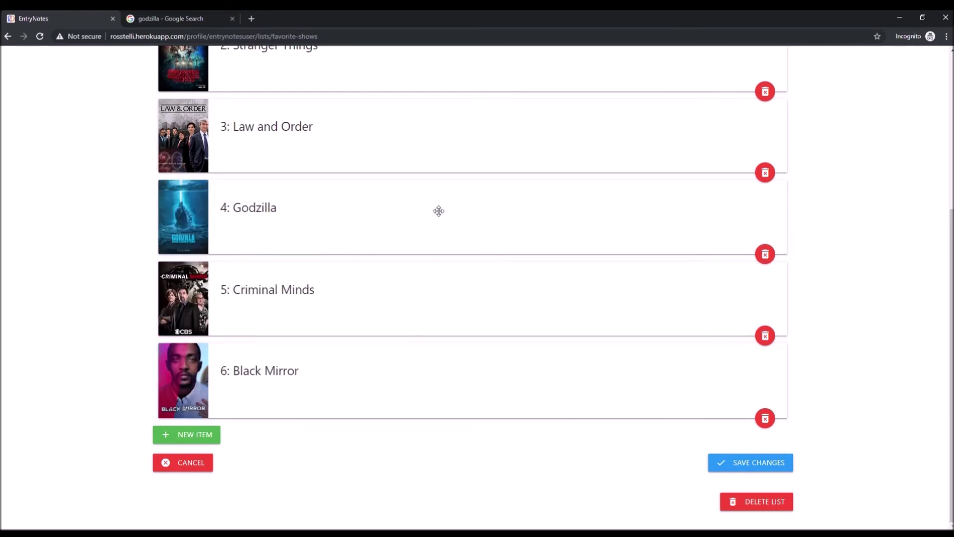
scroll(537, 278, "up", 4)
scroll(537, 277, "down", 5)
left_click(755, 461)
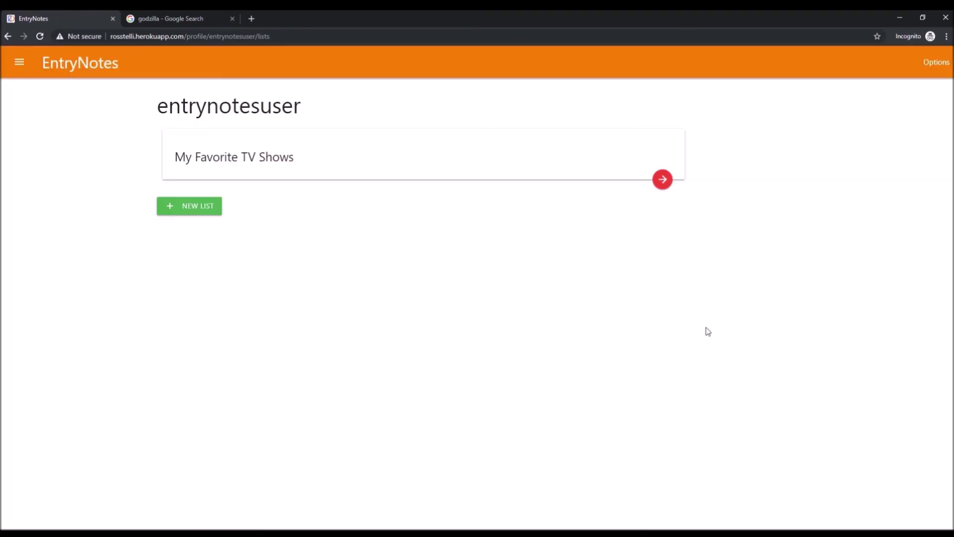
Step: Reopen the My Favorite TV Shows list and scroll through it to check the order
left_click(668, 180)
scroll(296, 240, "down", 4)
scroll(319, 283, "up", 4)
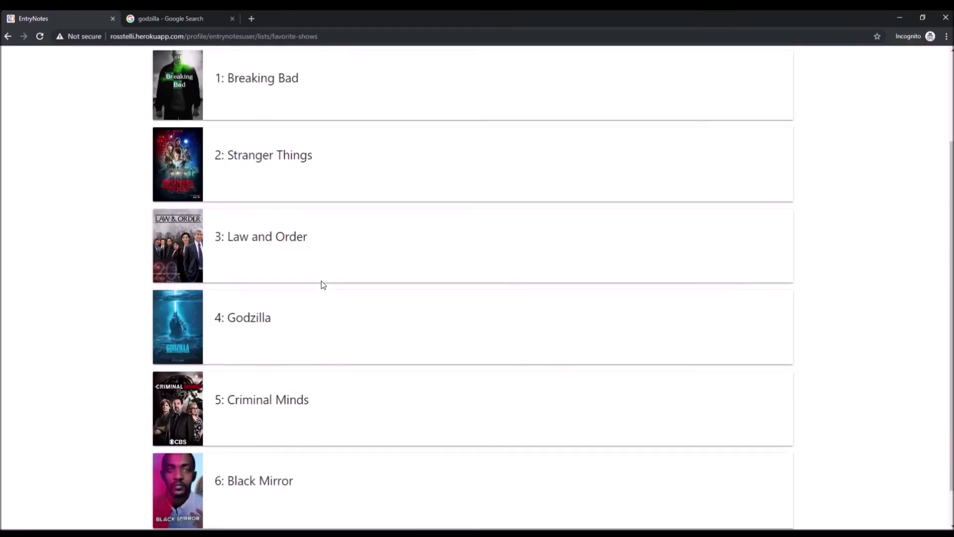
Step: Open a new-list form from the lists overview, try its Title field, and cancel it
left_click(192, 155)
left_click(209, 210)
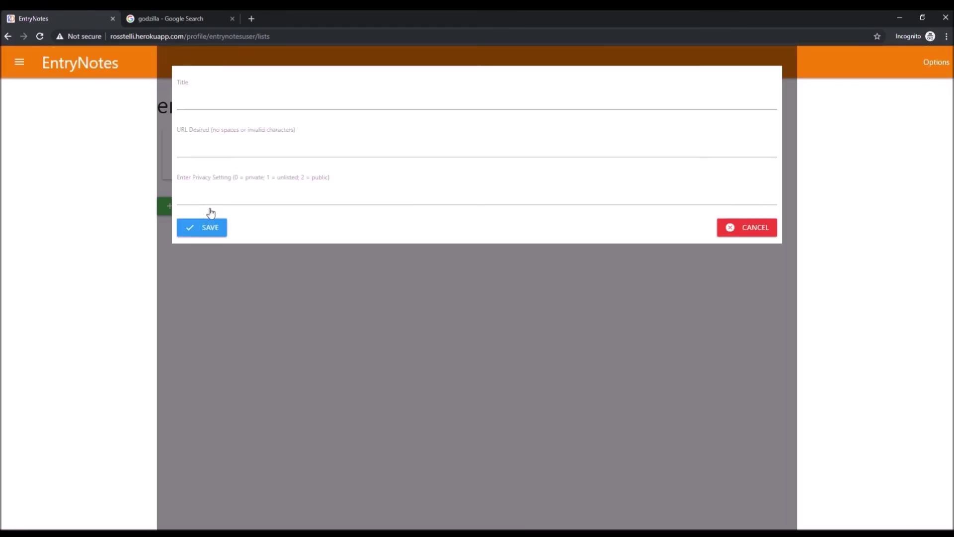
left_click(277, 103)
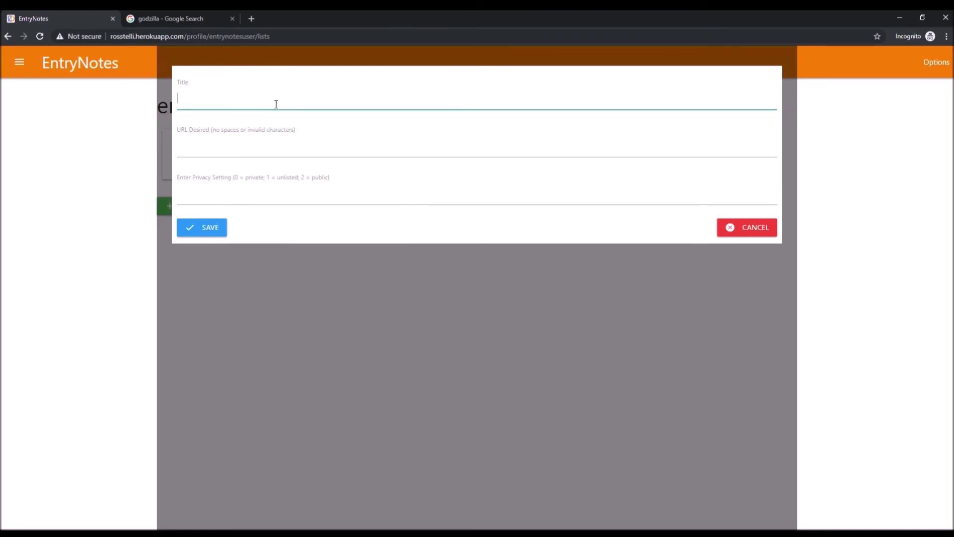
left_click(748, 229)
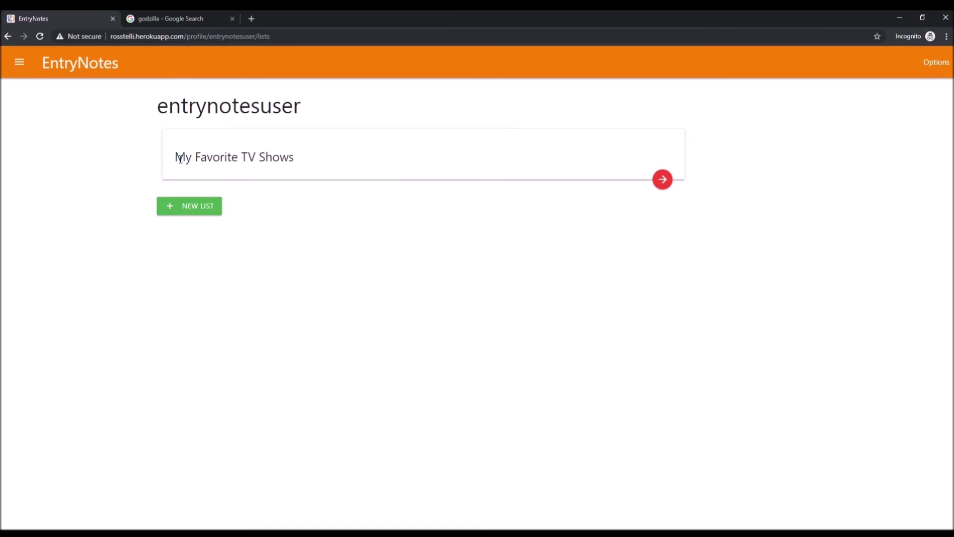
Step: Open another new-list form, try its desired URL field, and close it unsaved
left_click_drag(181, 158, 305, 155)
left_click(192, 215)
left_click(286, 148)
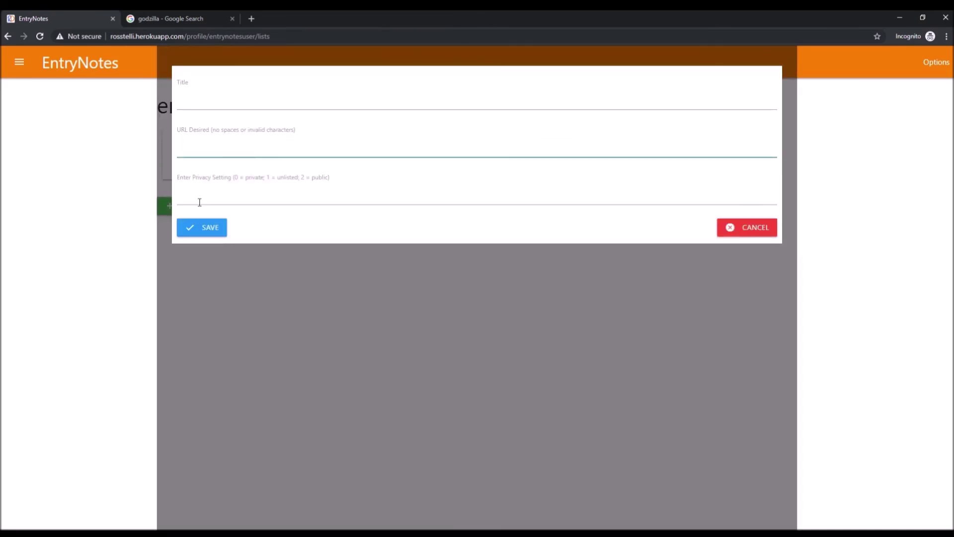
left_click(747, 228)
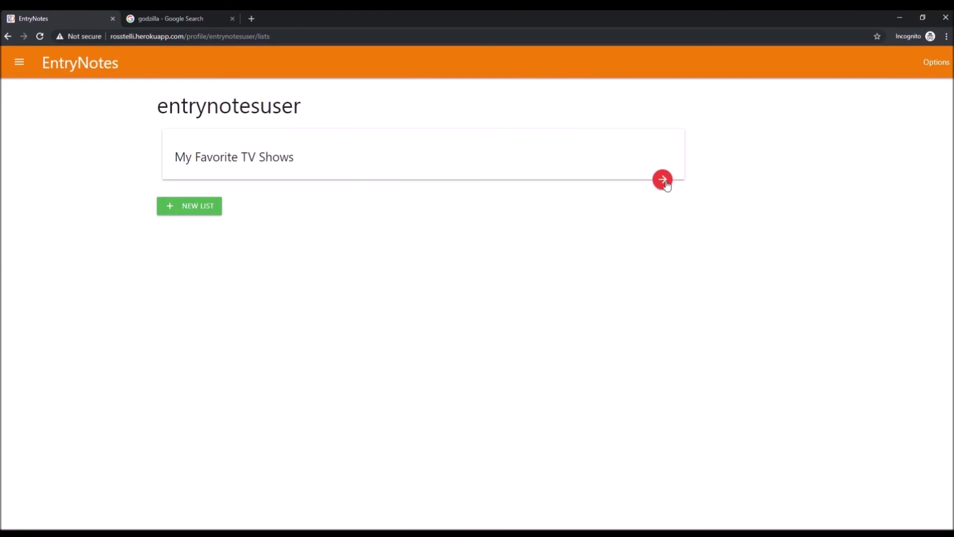
Step: Inspect the My Favorite TV Shows list and its web address, then go back to the lists overview
left_click(662, 181)
left_click_drag(335, 41, 269, 40)
left_click(330, 42)
left_click(544, 169)
scroll(571, 181, "down", 3)
scroll(606, 187, "up", 3)
left_click(181, 152)
Step: Start a new list, pass through the URL field, and clear the privacy value
left_click(215, 203)
left_click(244, 141)
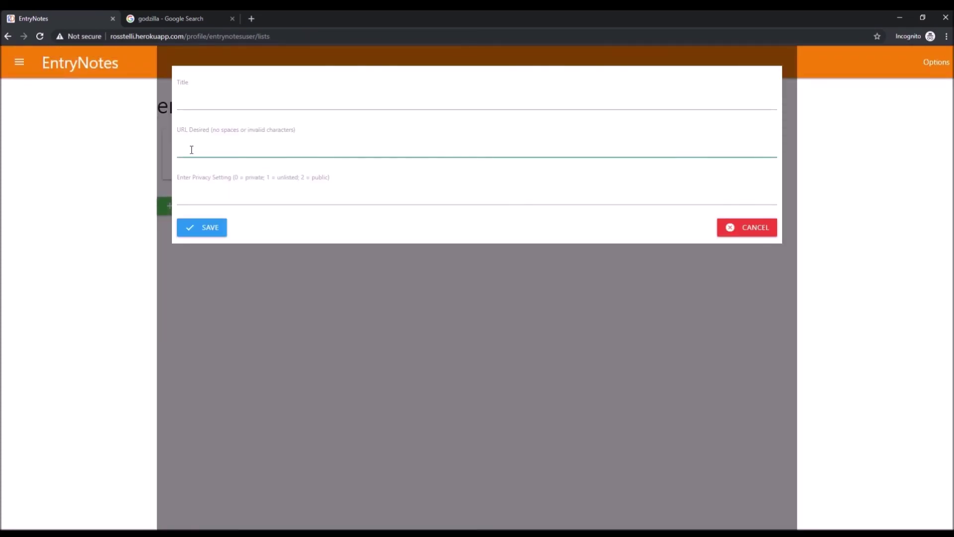
left_click(260, 198)
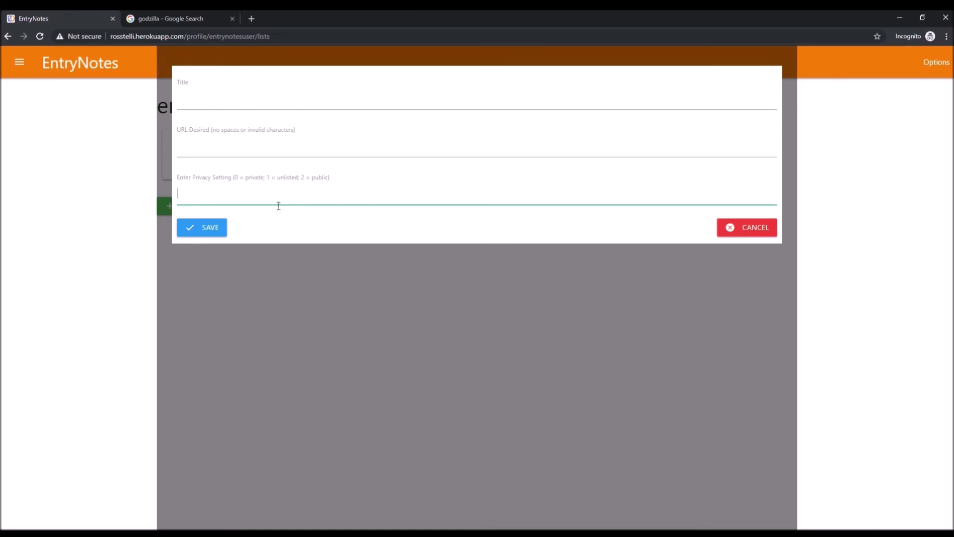
key("BackSpace")
Step: Cancel the new-list form, visit the user's profile, then reach its lists page through the navigation drawer
left_click(753, 234)
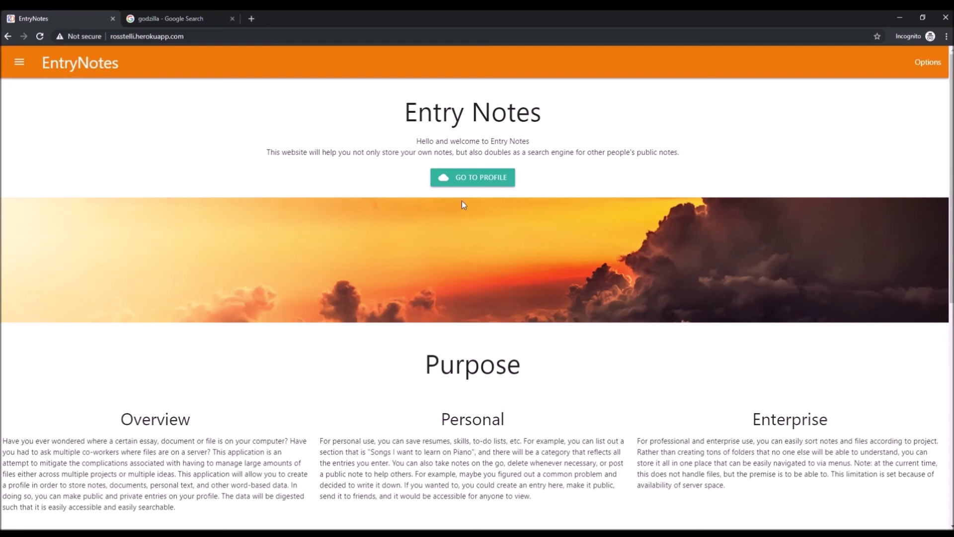
left_click(491, 178)
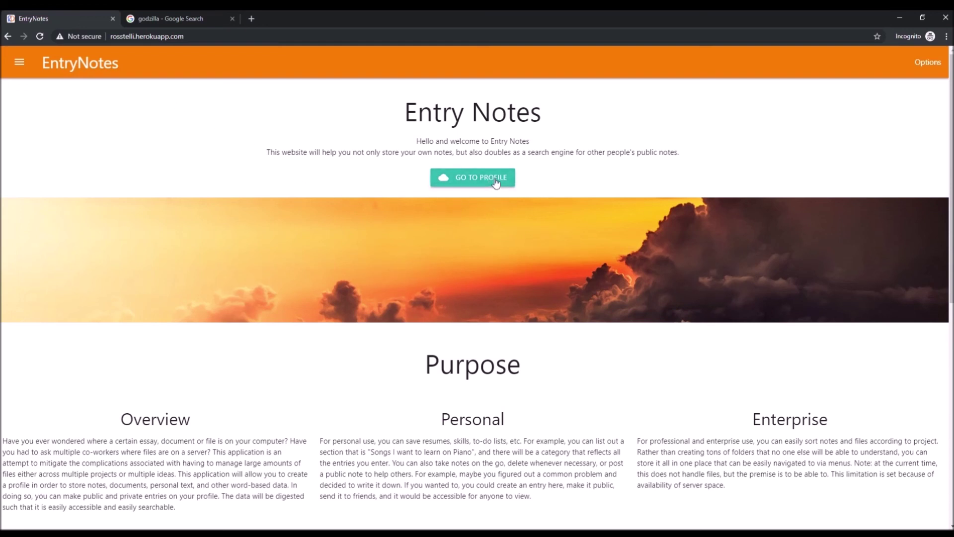
left_click_drag(279, 40, 106, 39)
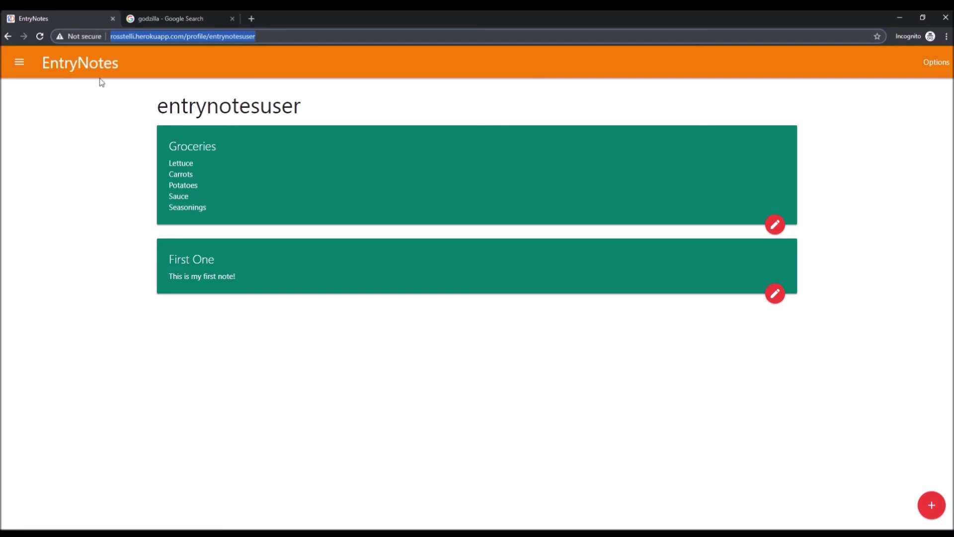
left_click(19, 61)
left_click(75, 206)
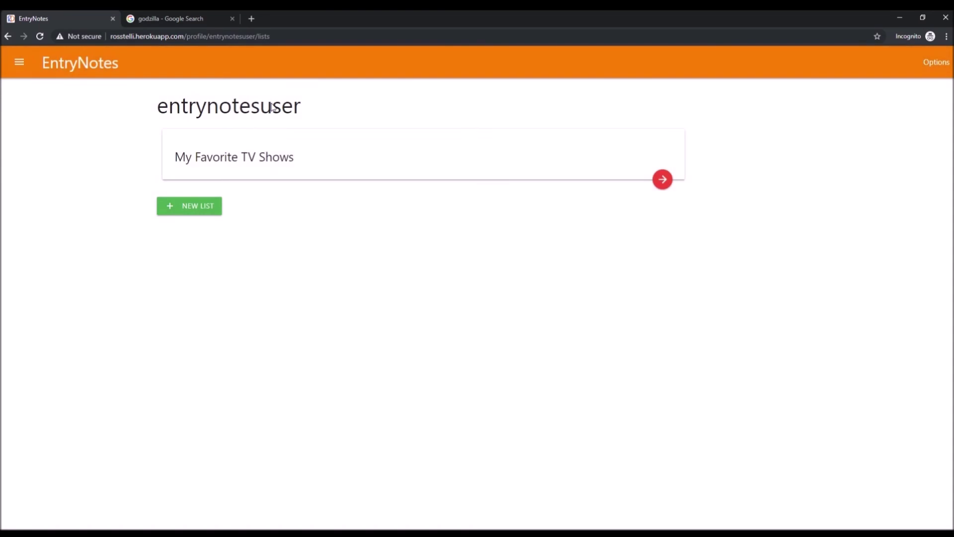